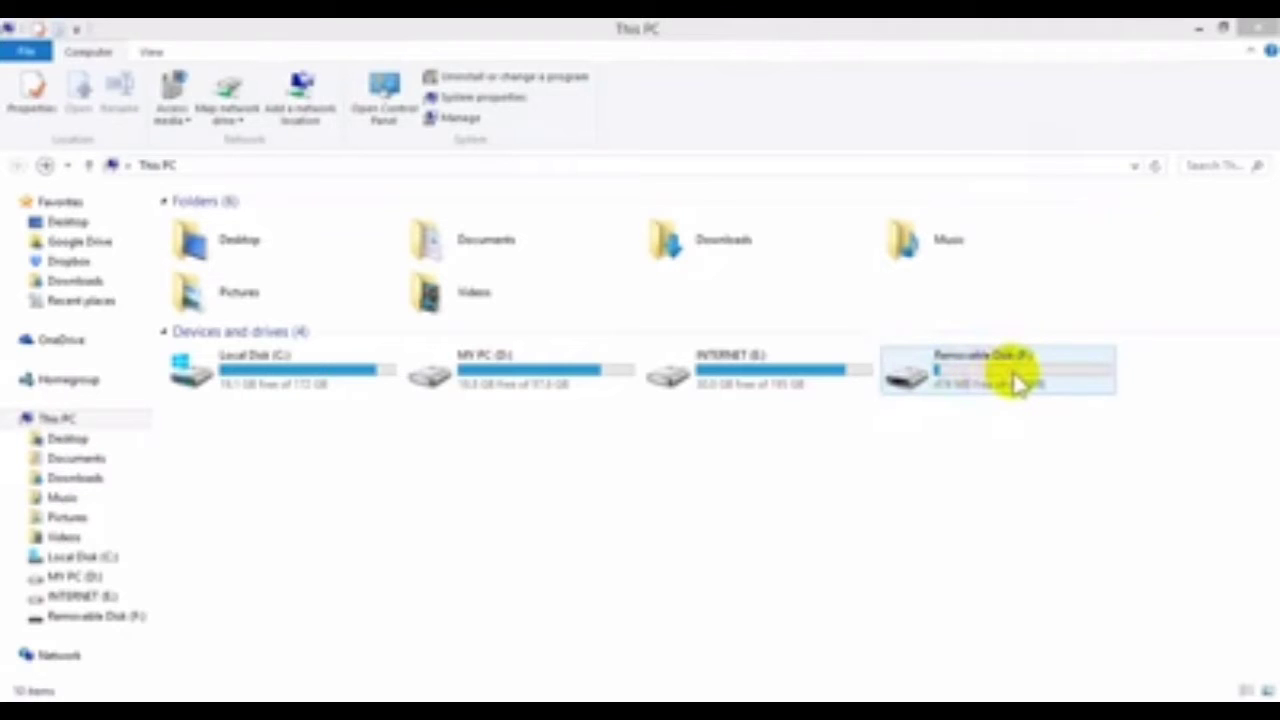
Step: Inspect the contents of Removable Disk (F:) and its folder, and return to This PC
double_click(941, 372)
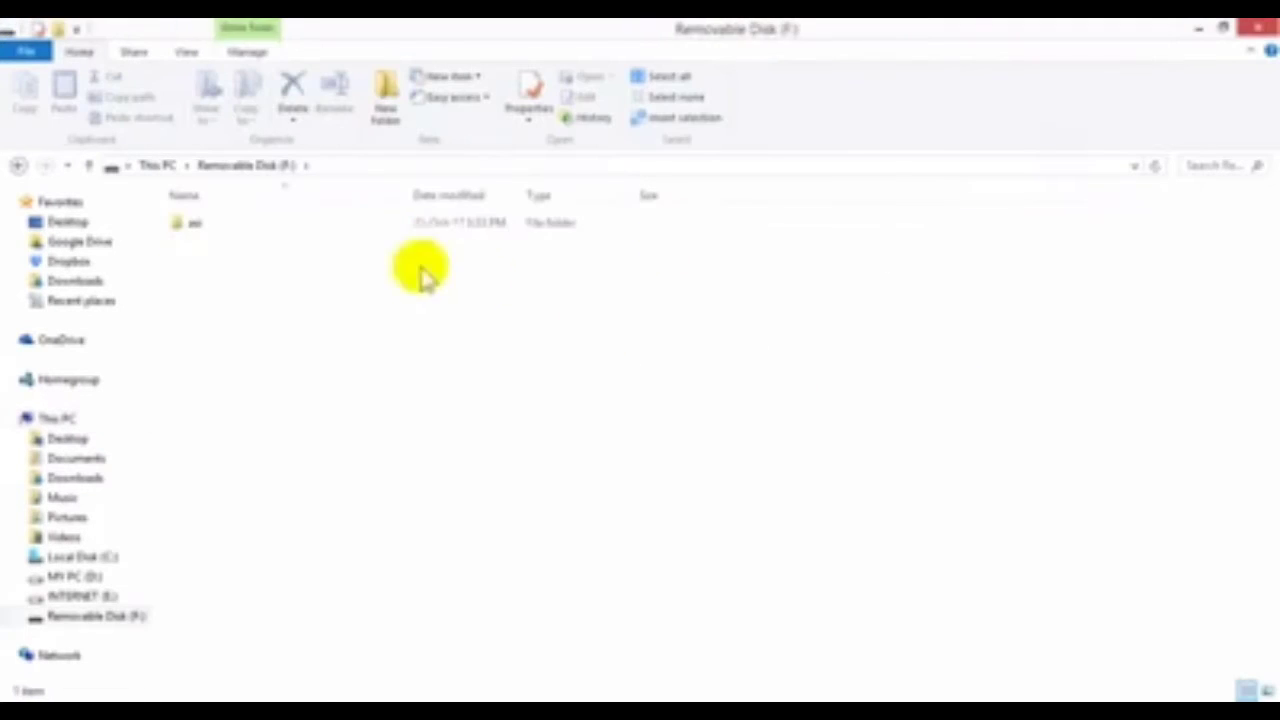
double_click(312, 226)
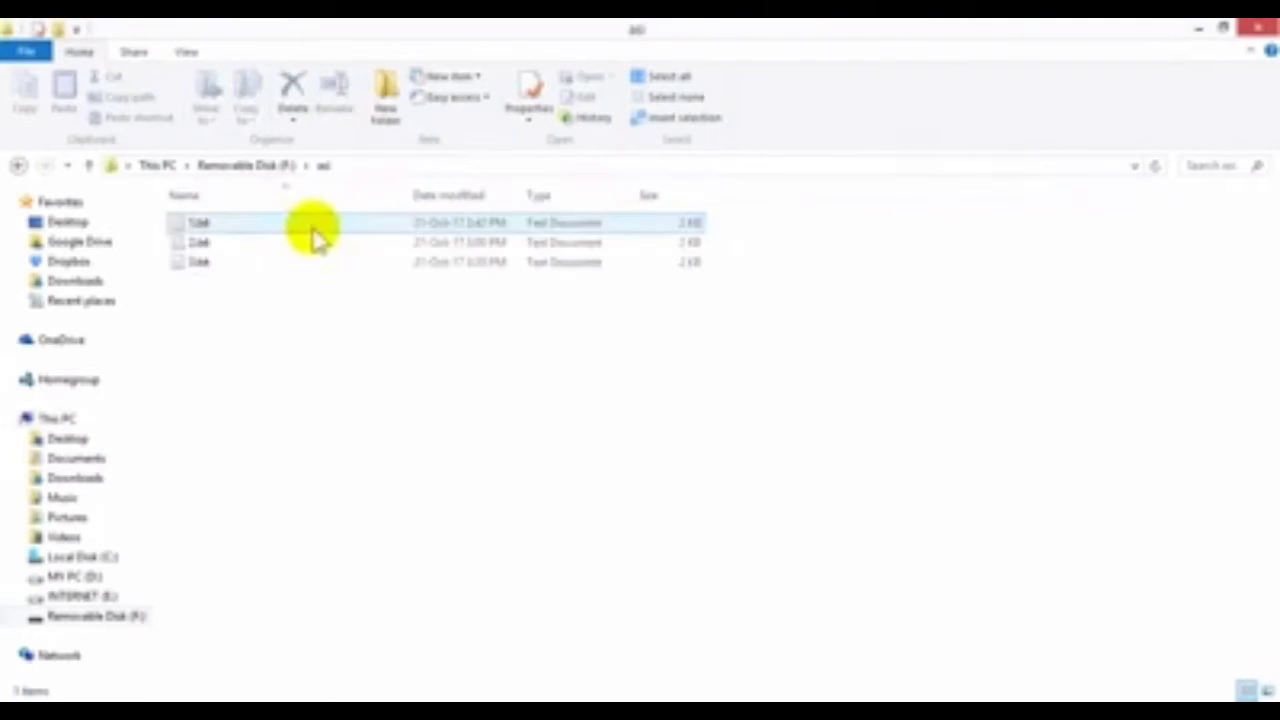
left_click(17, 166)
left_click(17, 166)
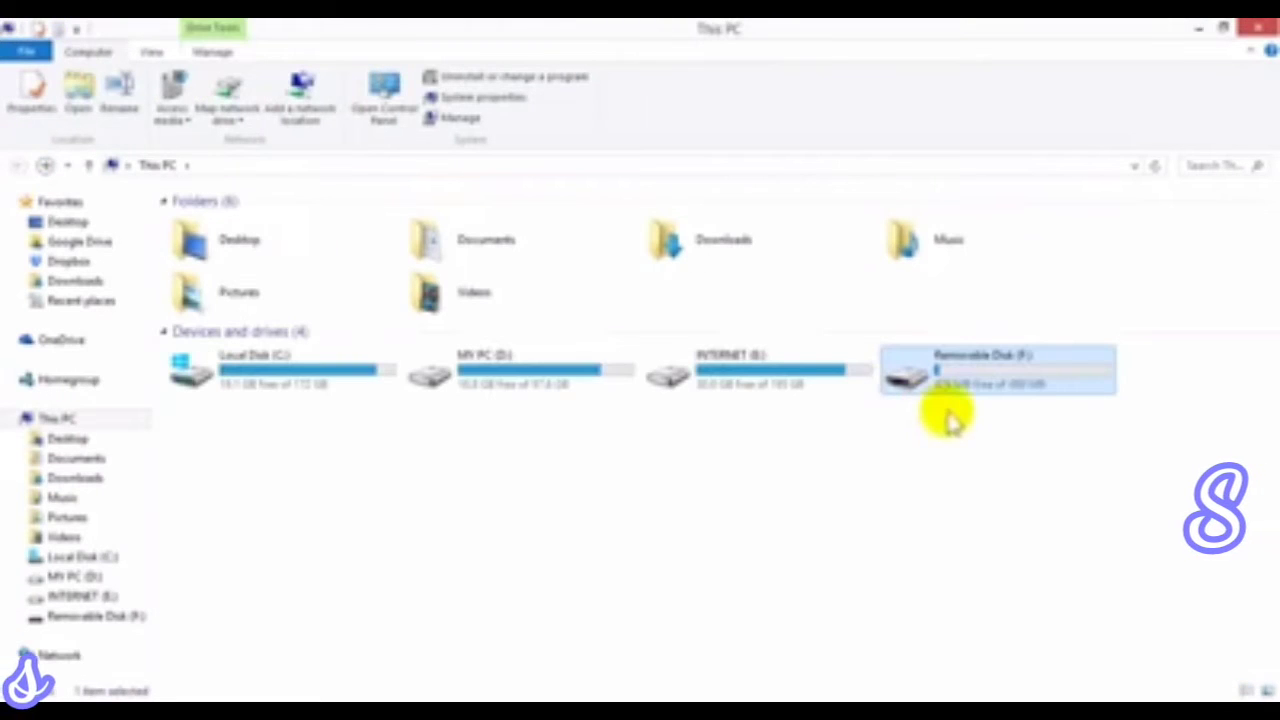
Step: Quick-format Removable Disk (F:) with the NTFS file system and close the format dialog once it completes
right_click(928, 385)
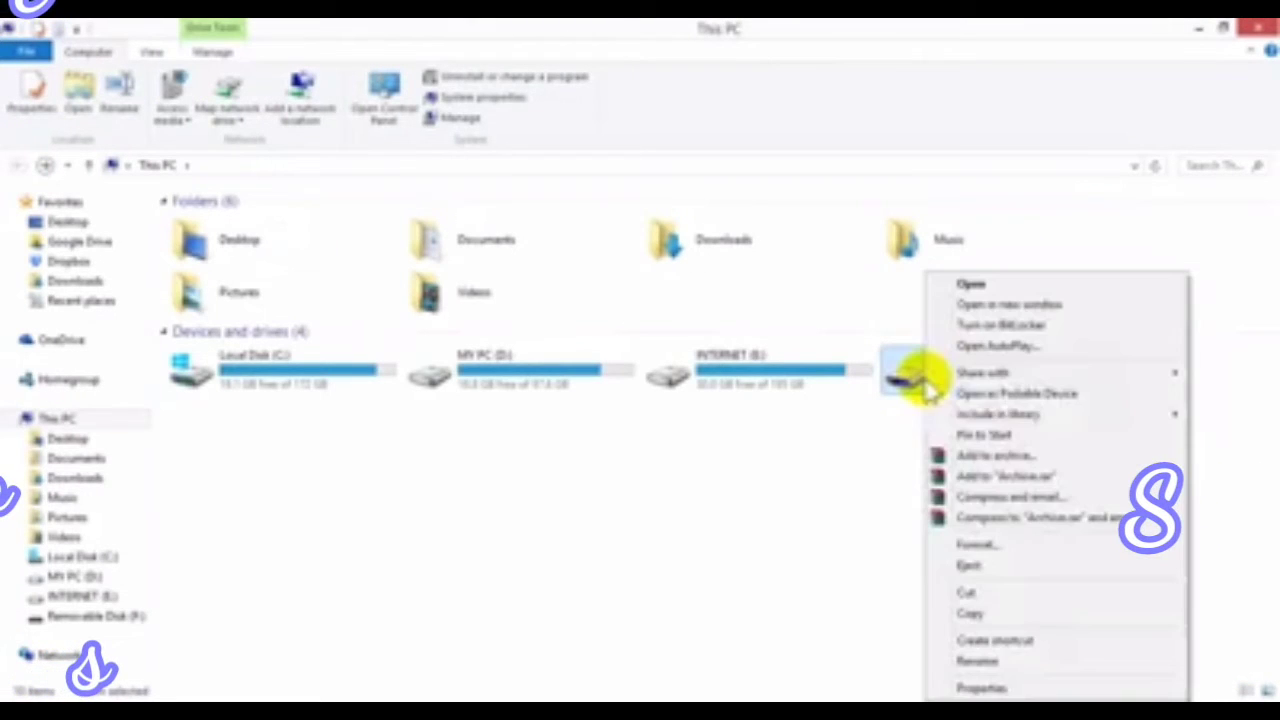
left_click(998, 545)
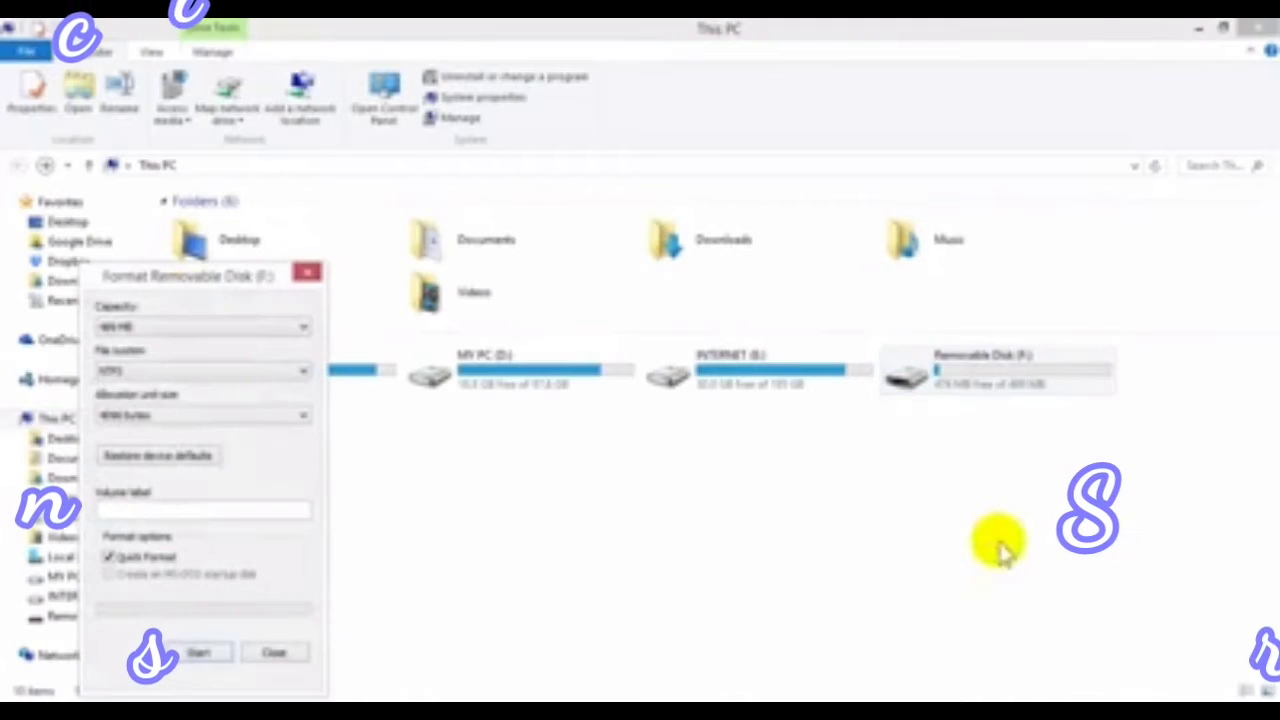
left_click(160, 372)
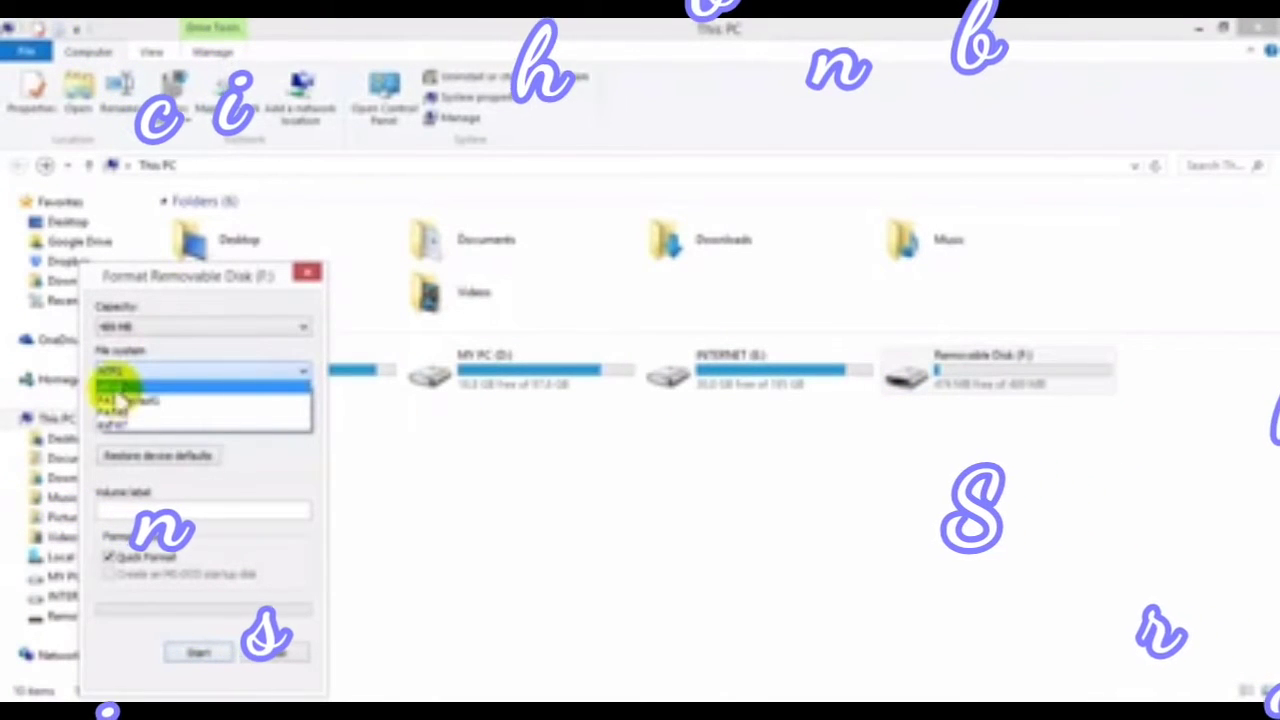
left_click(121, 390)
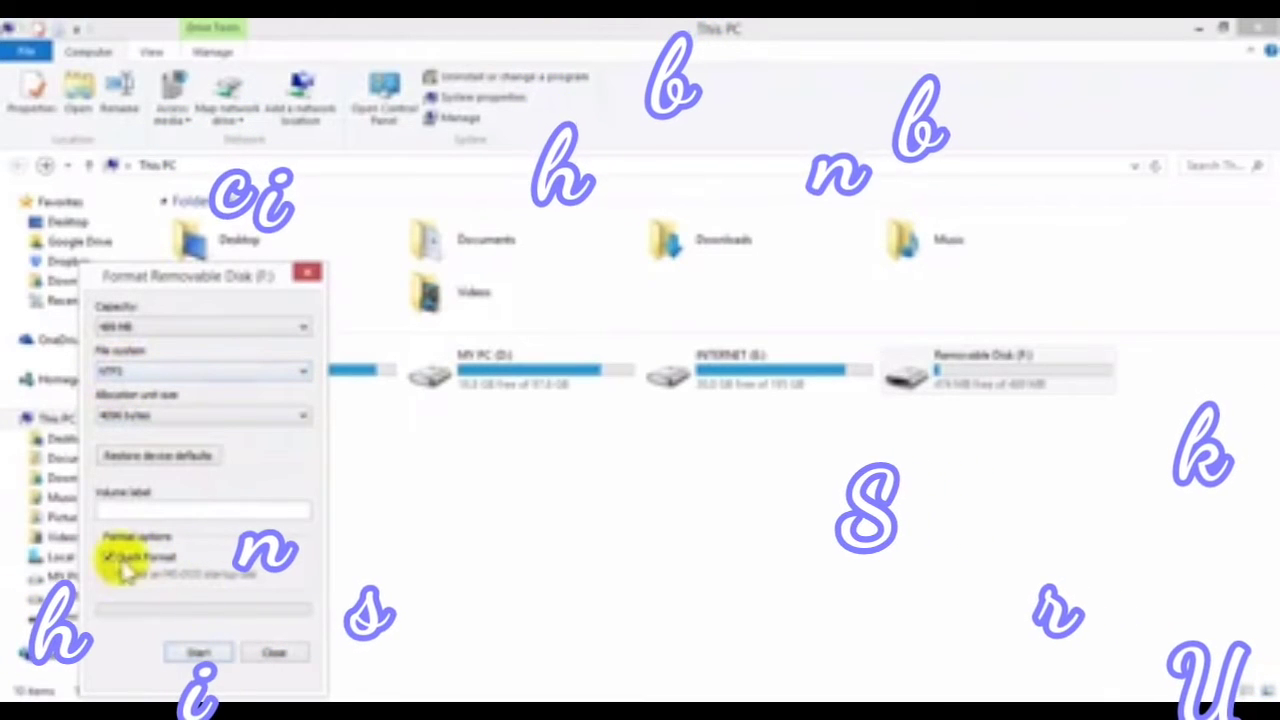
left_click(198, 653)
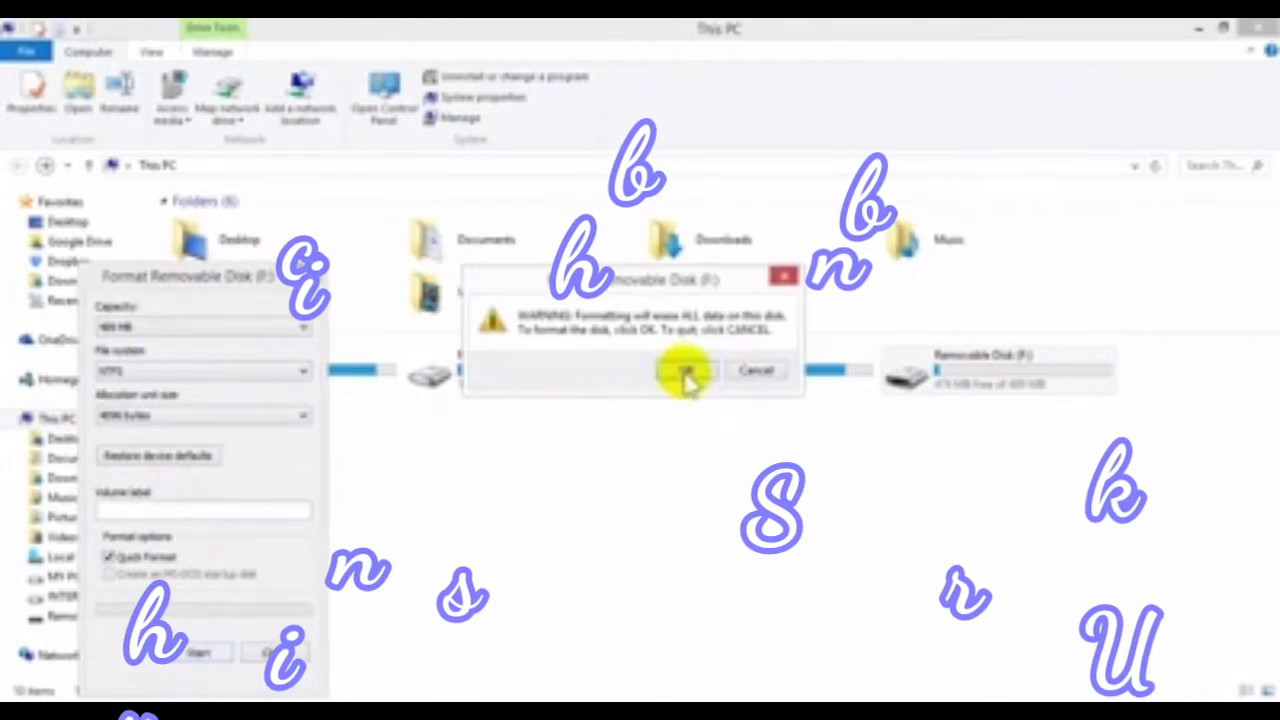
left_click(680, 371)
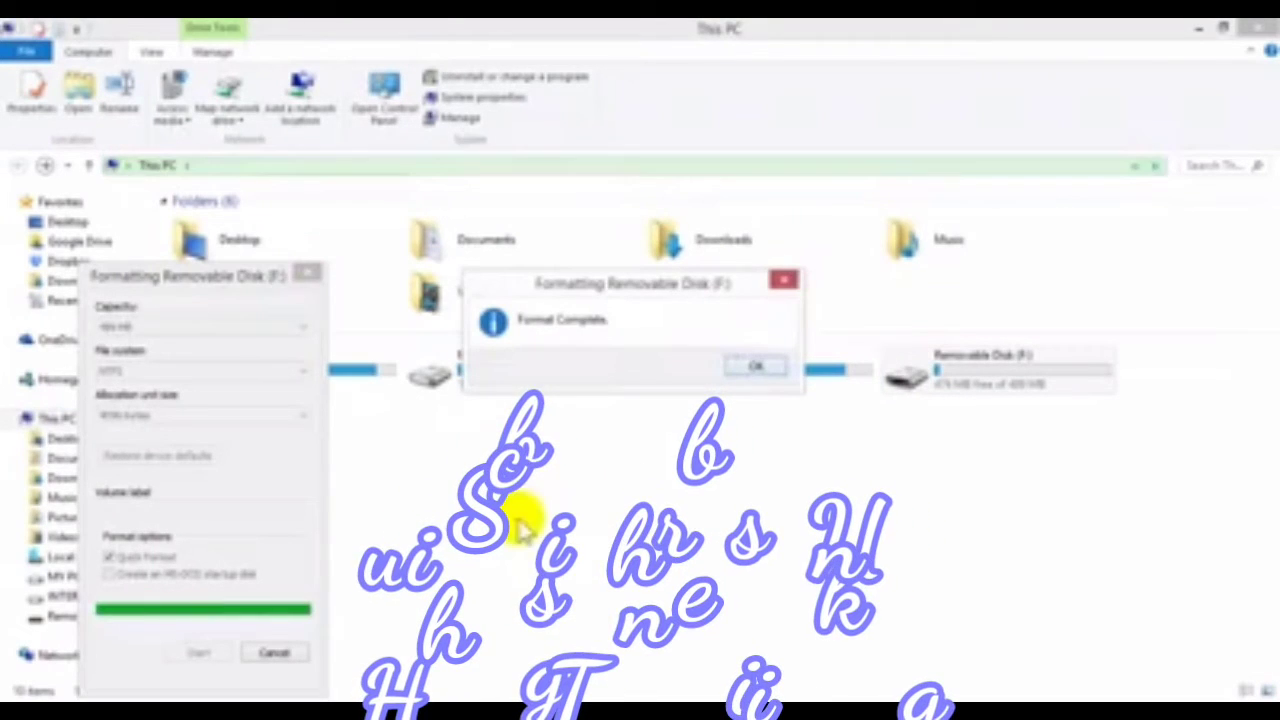
left_click(748, 368)
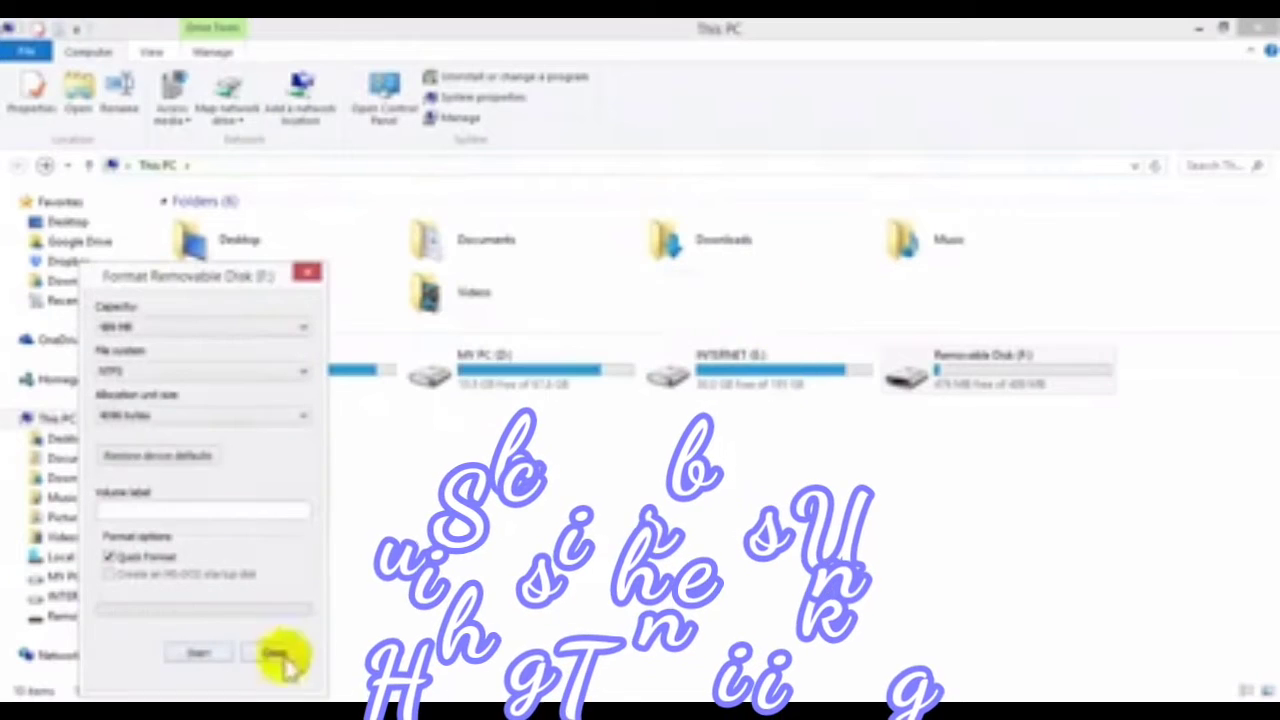
left_click(268, 655)
Step: Copy ch2_2.pdf from the desktop into the root of Removable Disk (F:)
double_click(955, 375)
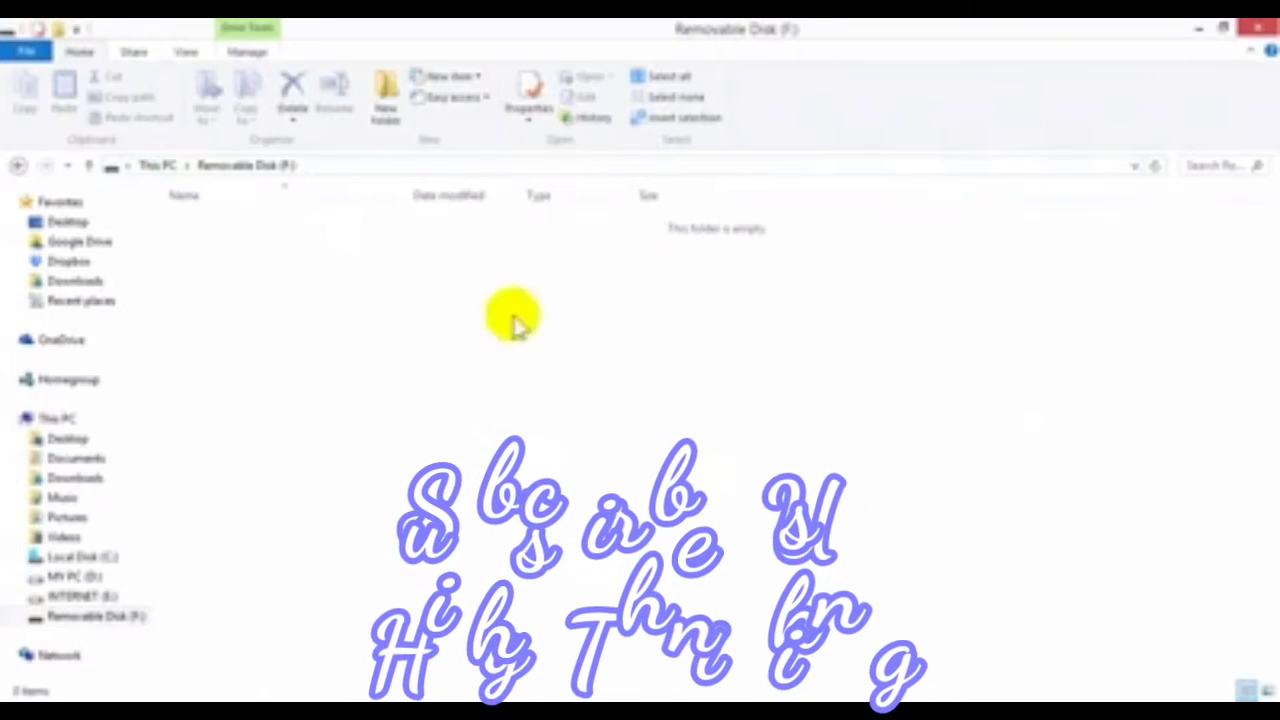
left_click(1193, 32)
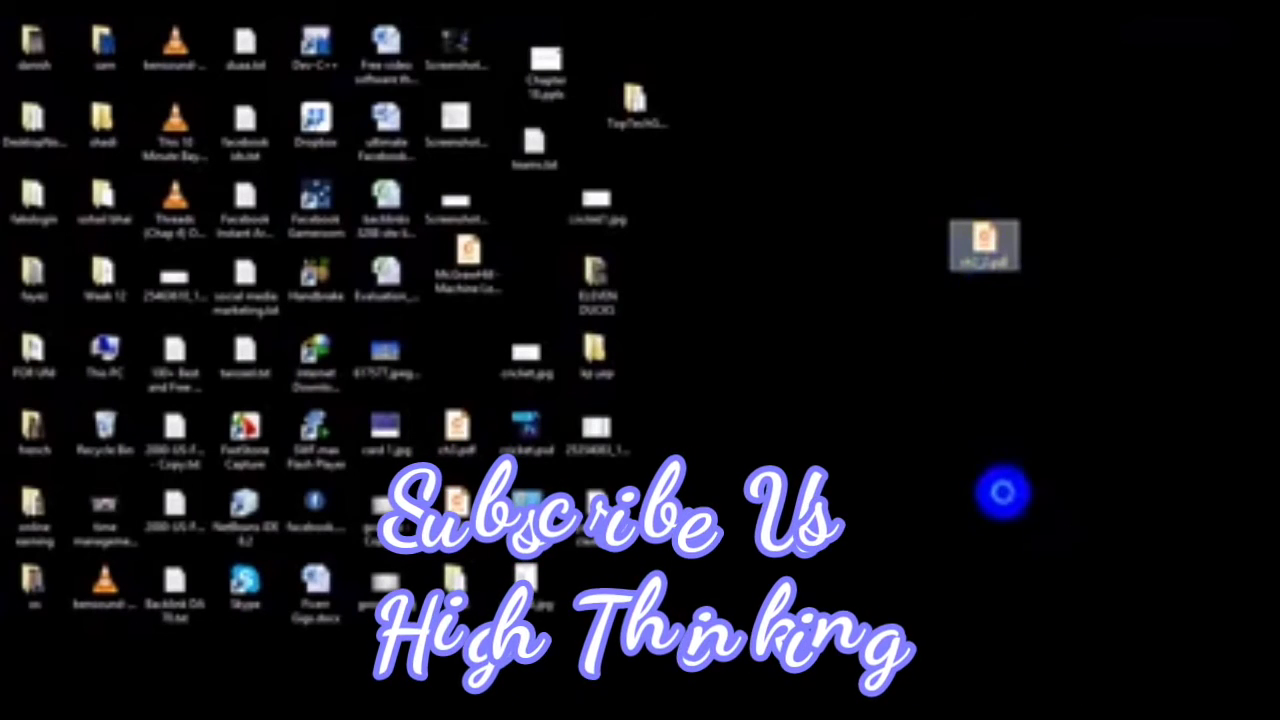
right_click(985, 240)
left_click(1020, 557)
key("alt+Tab")
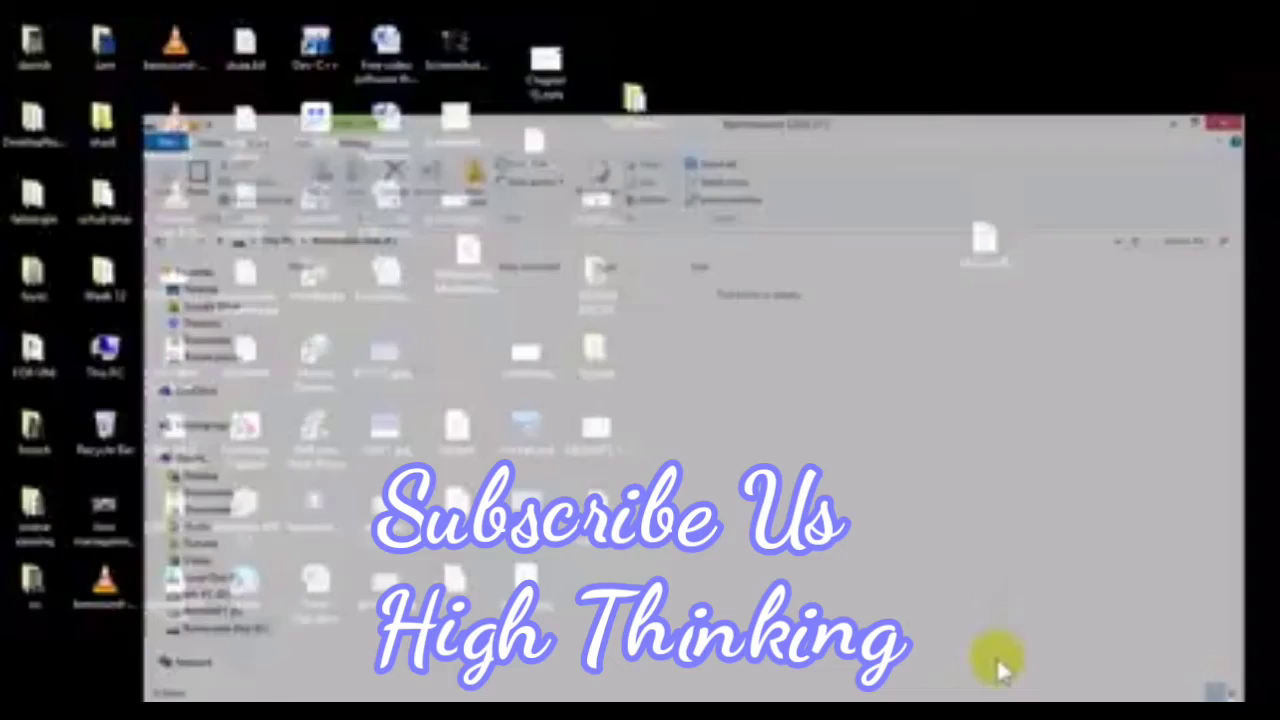
right_click(716, 380)
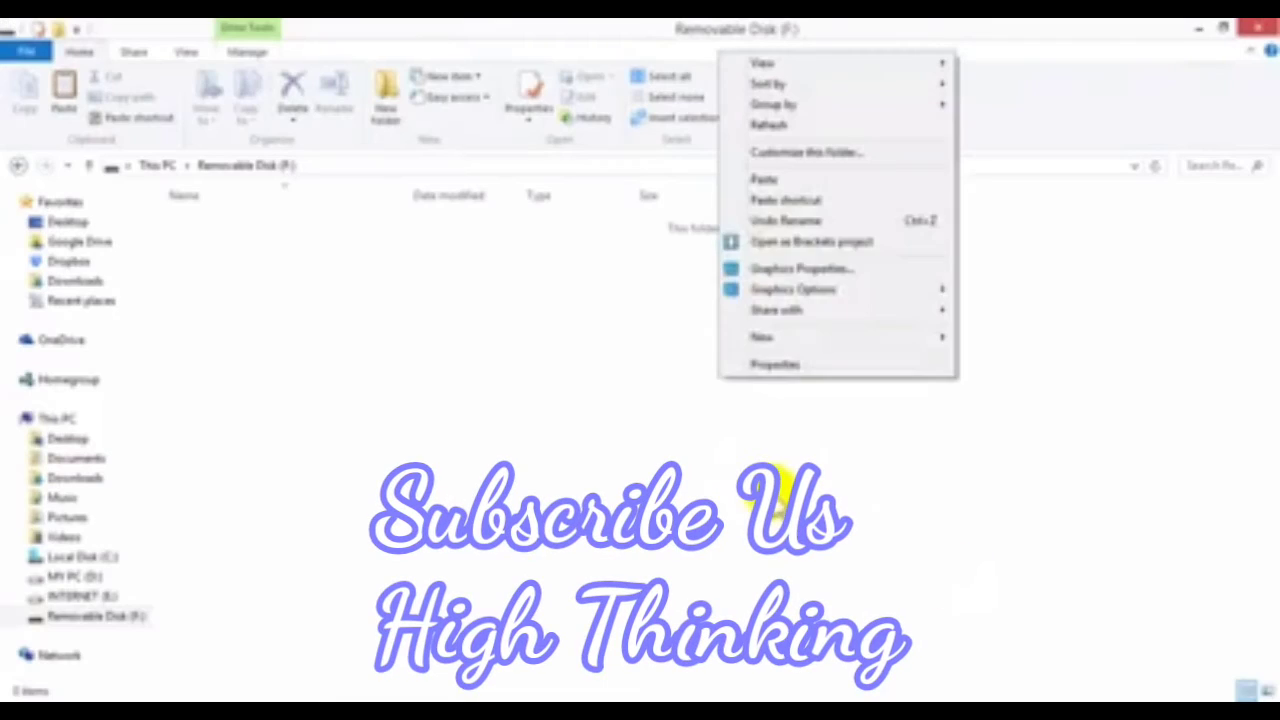
left_click(760, 180)
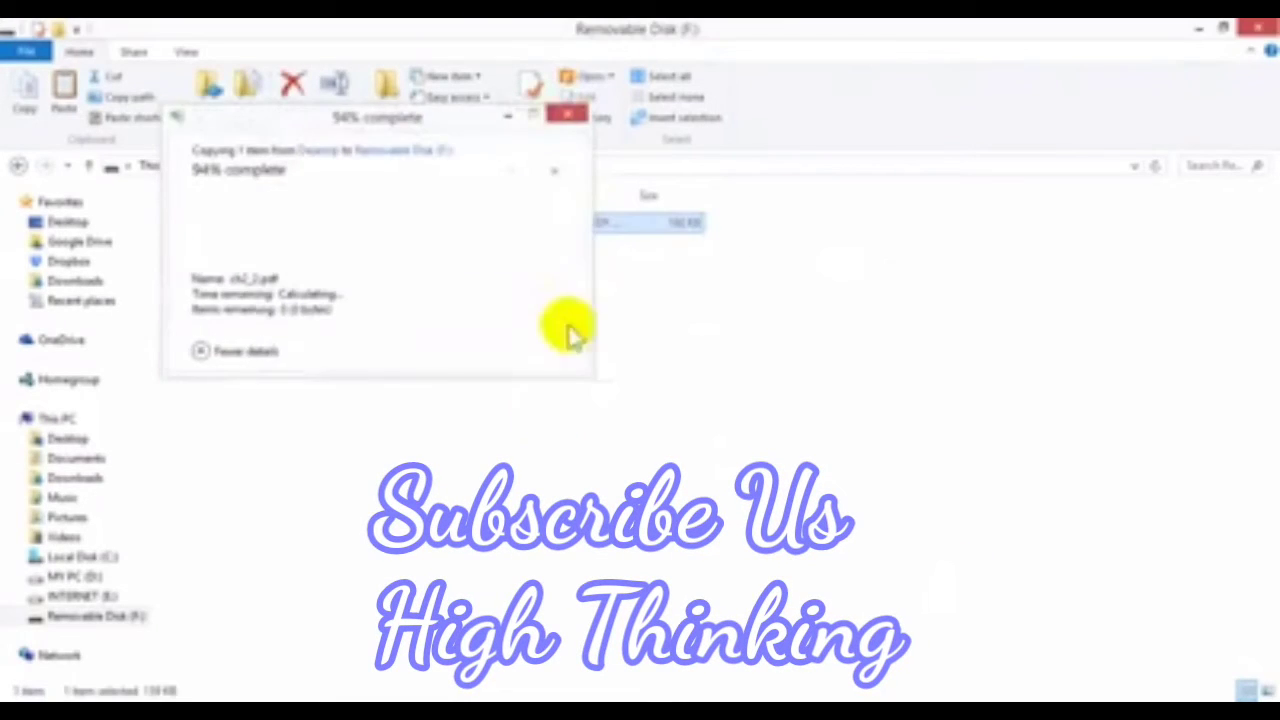
Step: Permanently delete ch2_2.pdf from Removable Disk (F:)
right_click(258, 232)
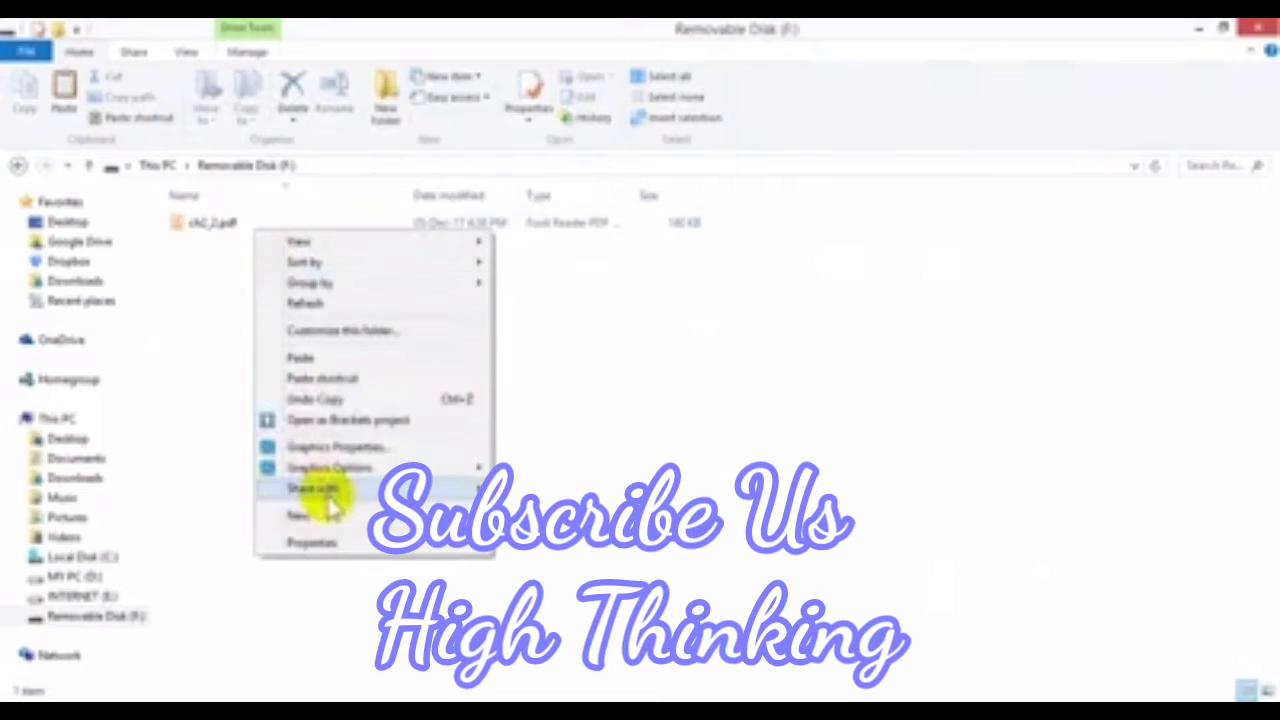
key("Escape")
left_click(322, 230)
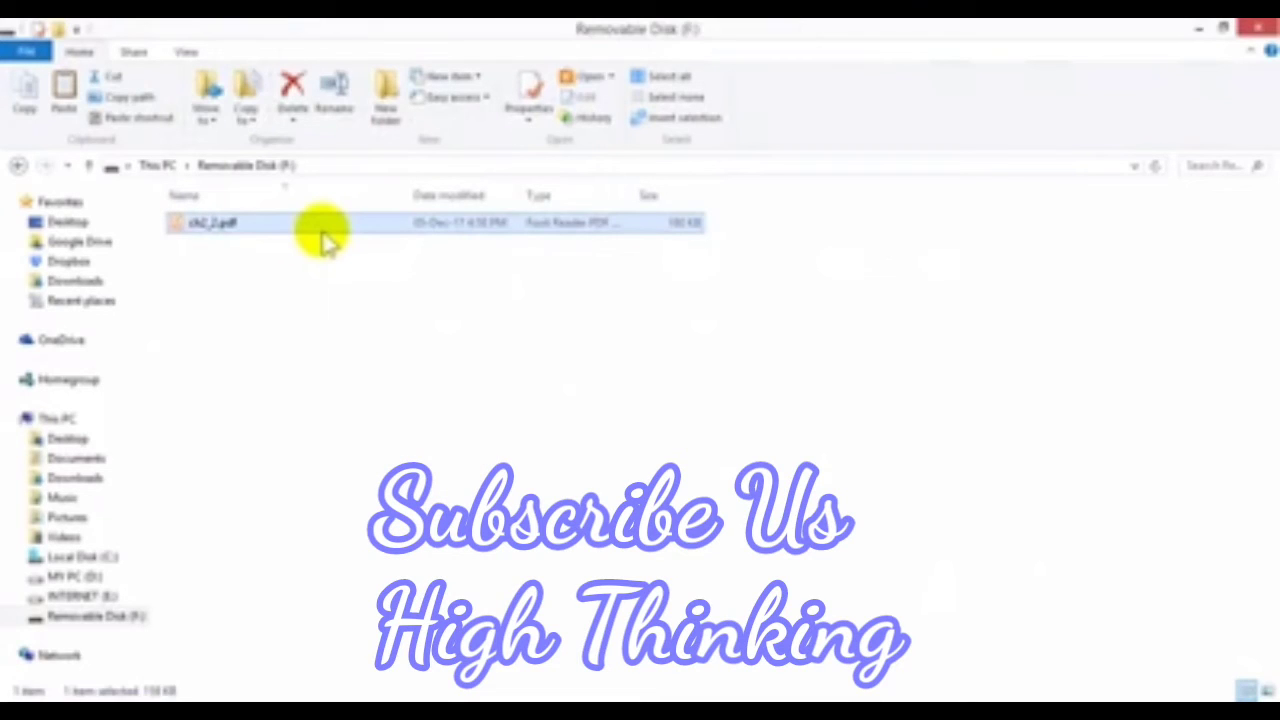
key("shift+Delete")
left_click(717, 446)
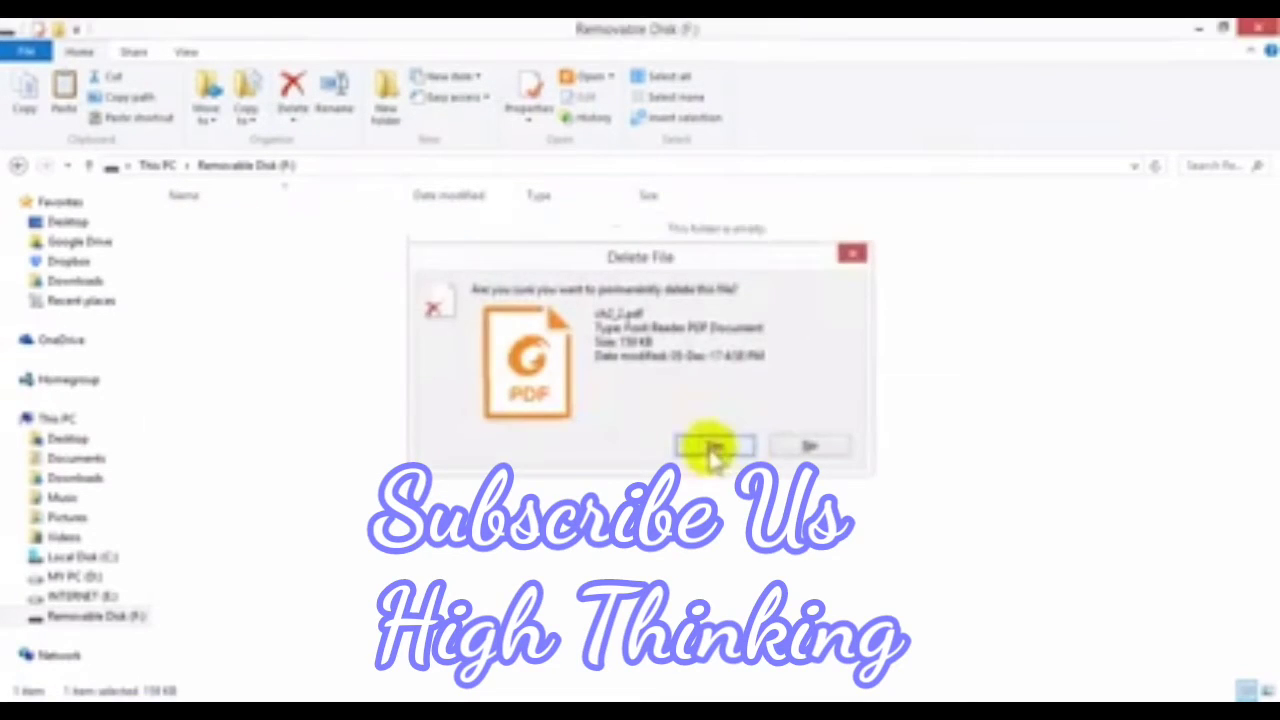
Step: Create a folder named Protected in the root of Removable Disk (F:)
right_click(432, 272)
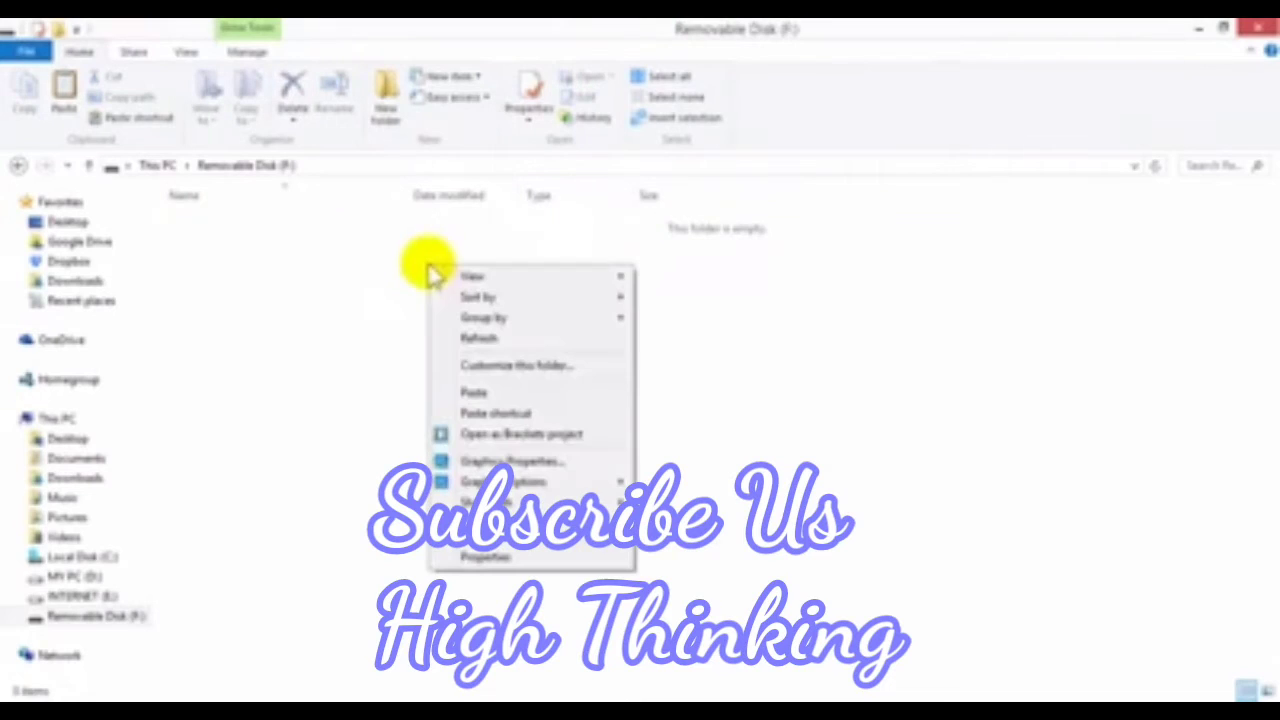
left_click(288, 244)
right_click(287, 240)
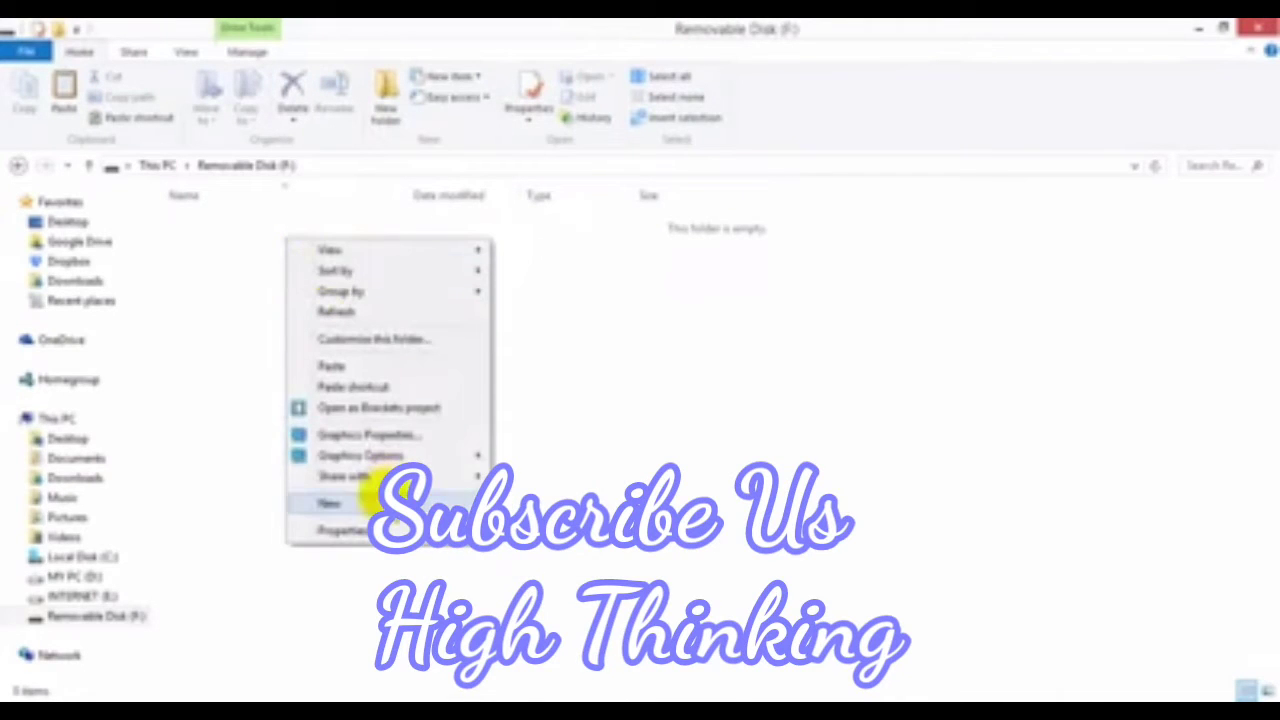
mouse_move(395, 503)
left_click(545, 500)
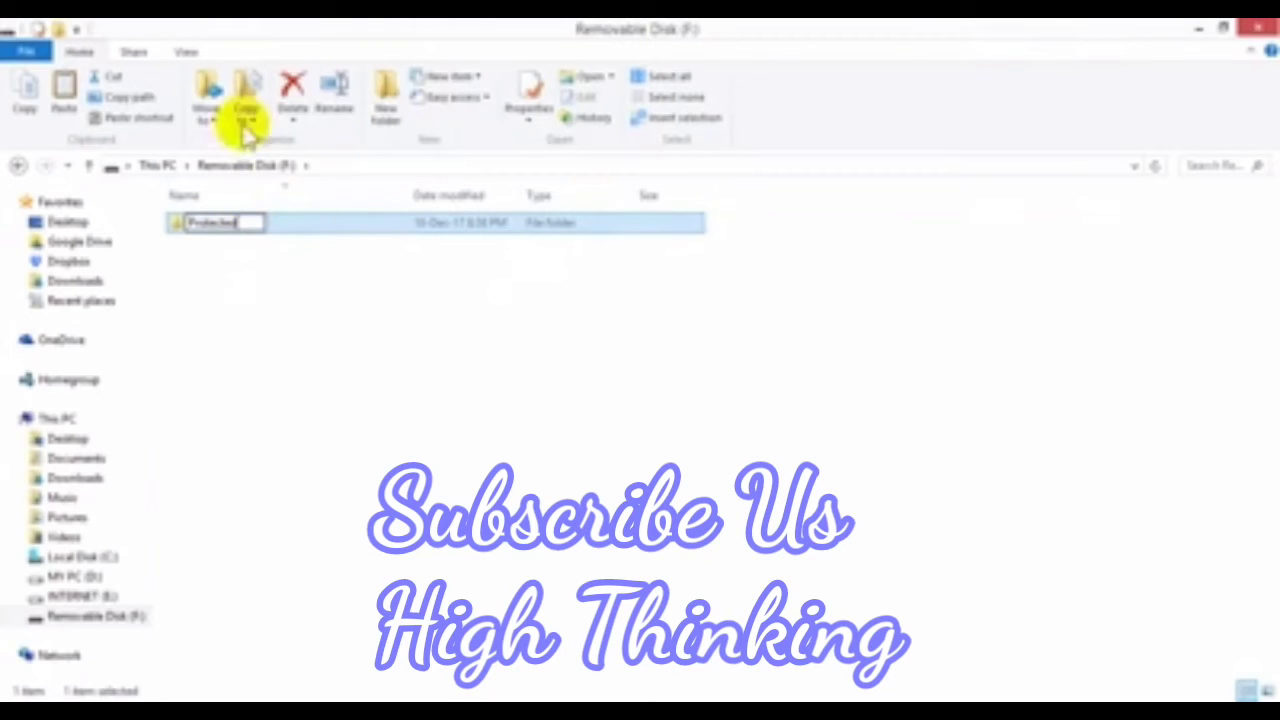
left_click(336, 381)
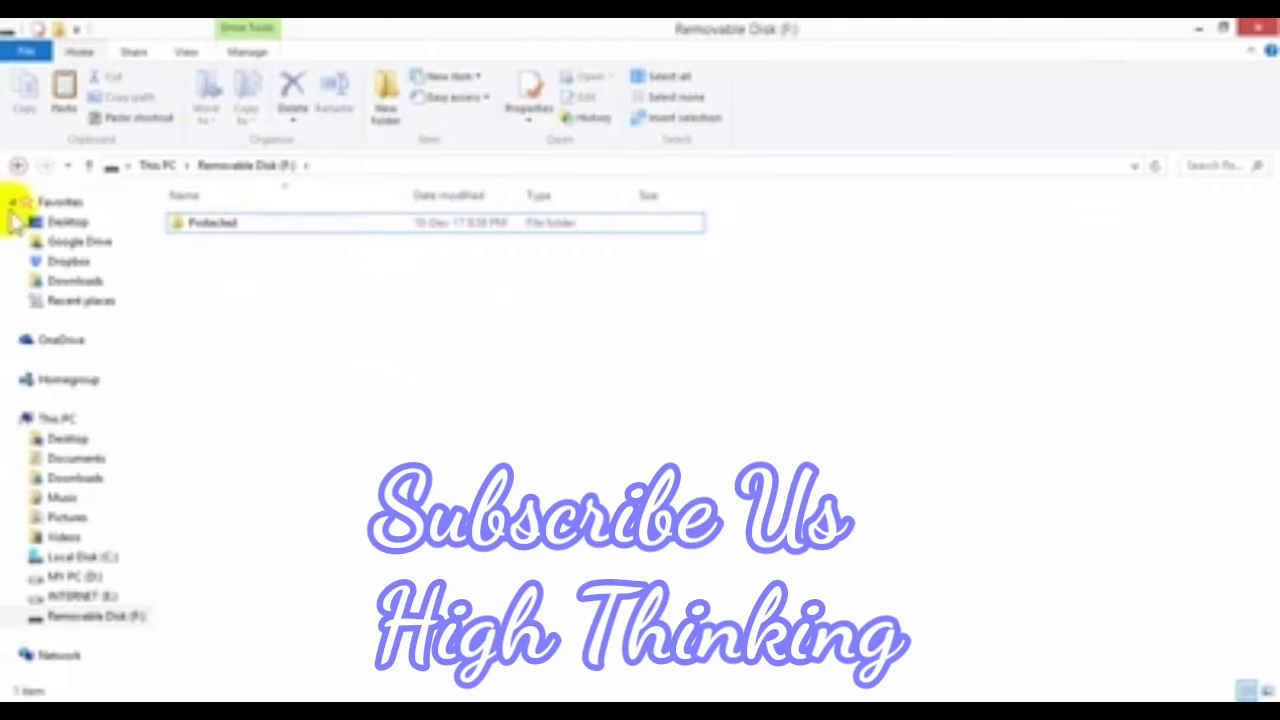
Step: Go back to This PC, view the format settings of Removable Disk (F:), and close them without formatting
left_click(18, 165)
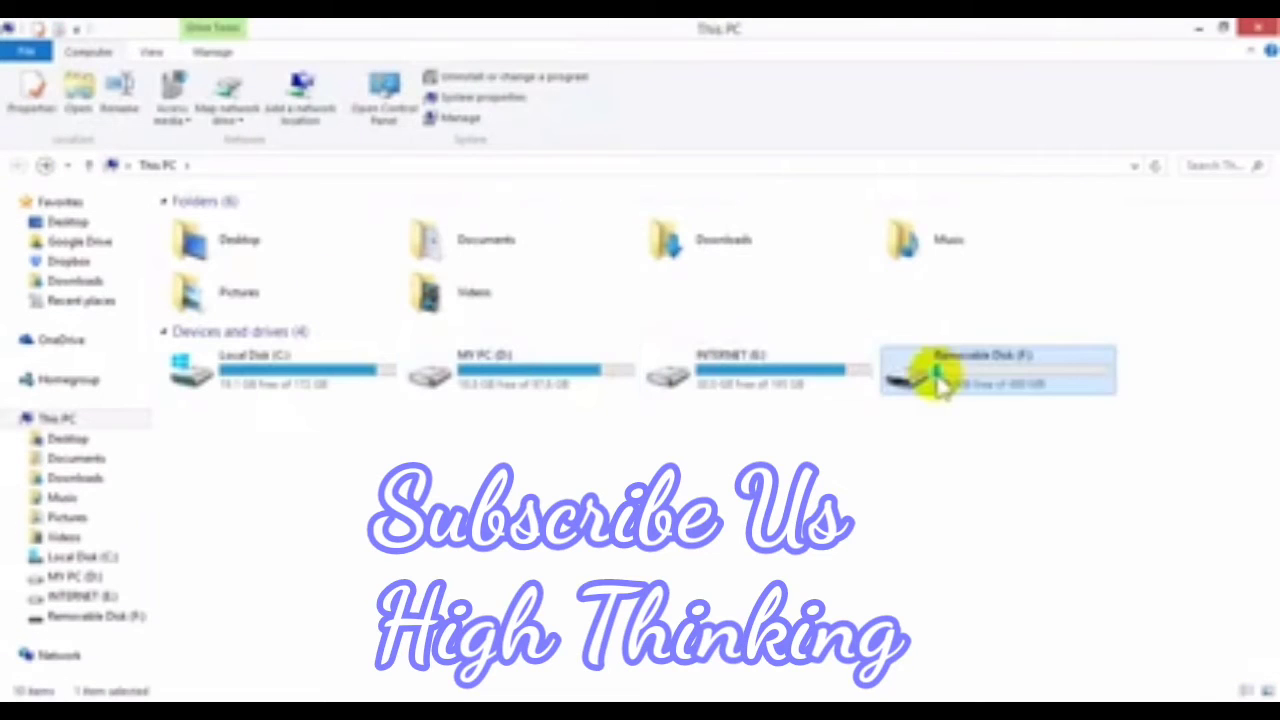
right_click(935, 376)
left_click(957, 388)
double_click(934, 380)
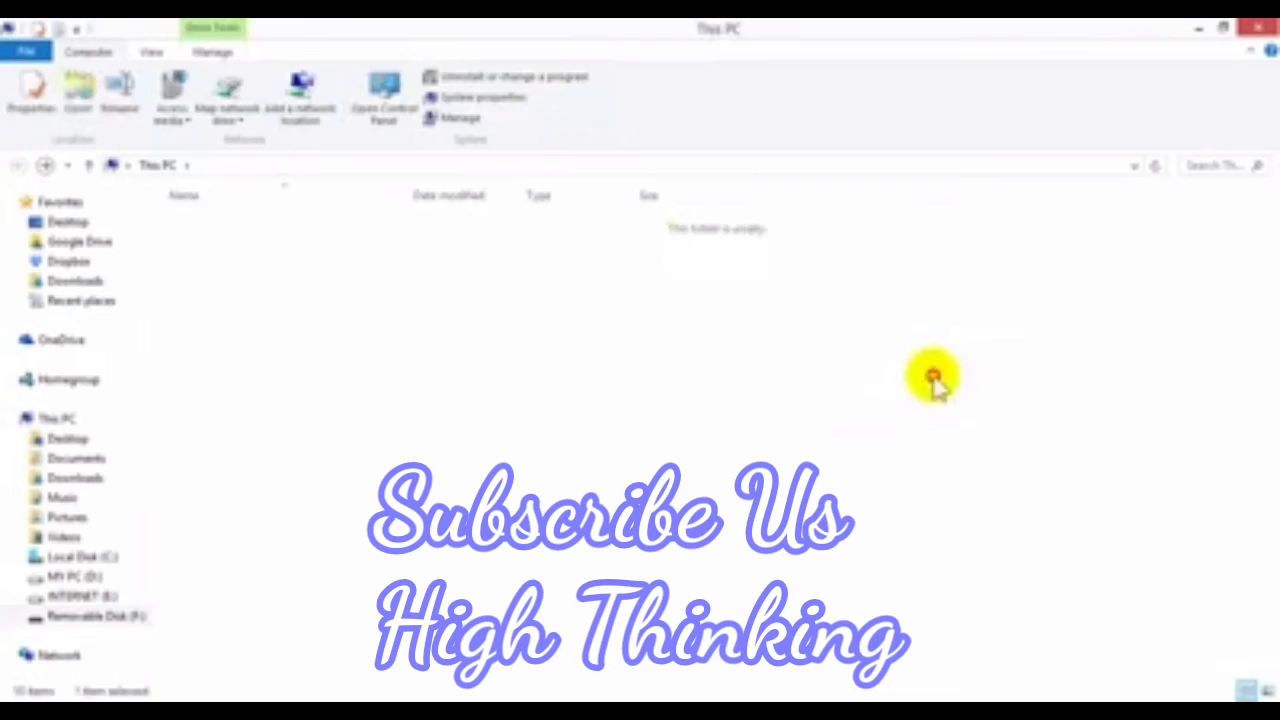
left_click(18, 165)
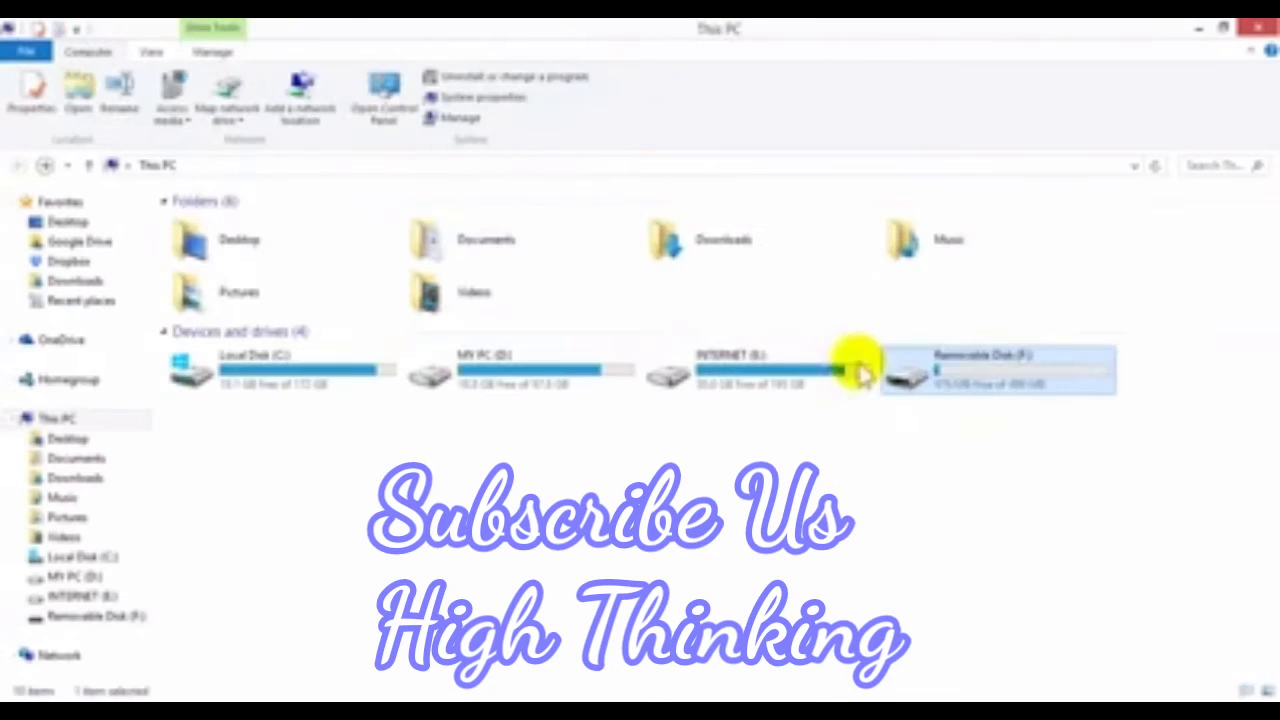
right_click(946, 386)
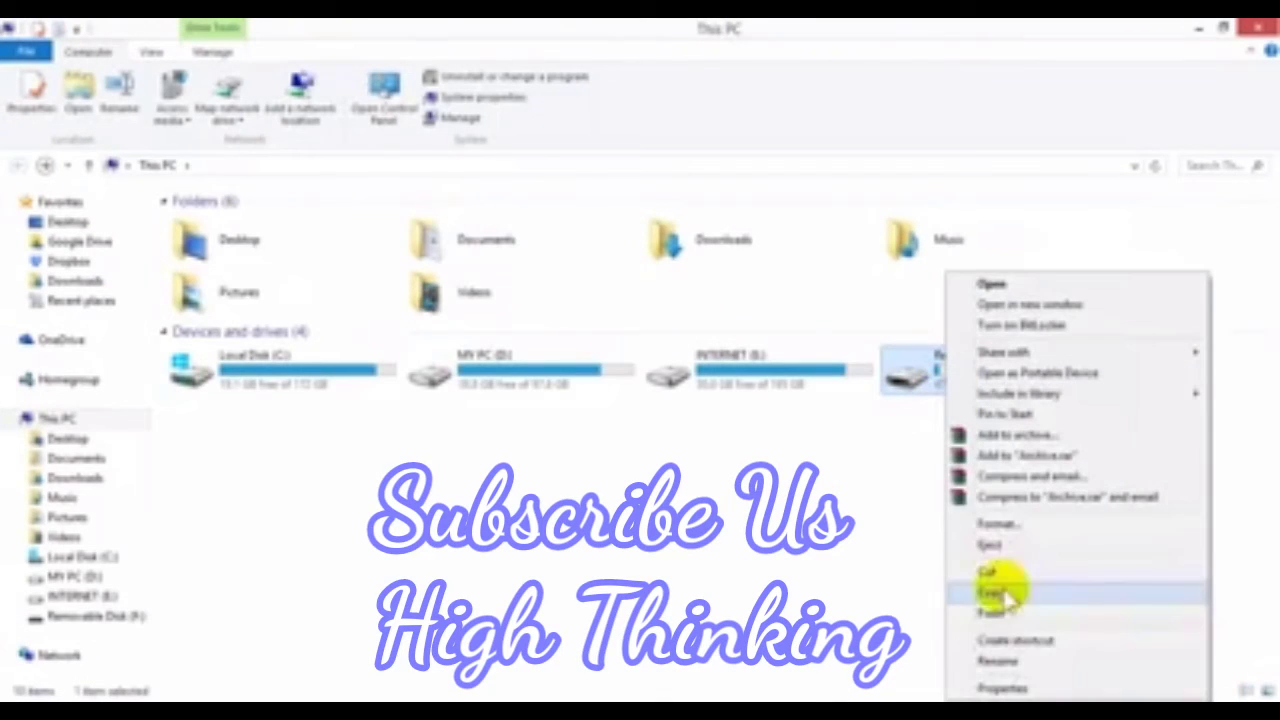
left_click(988, 530)
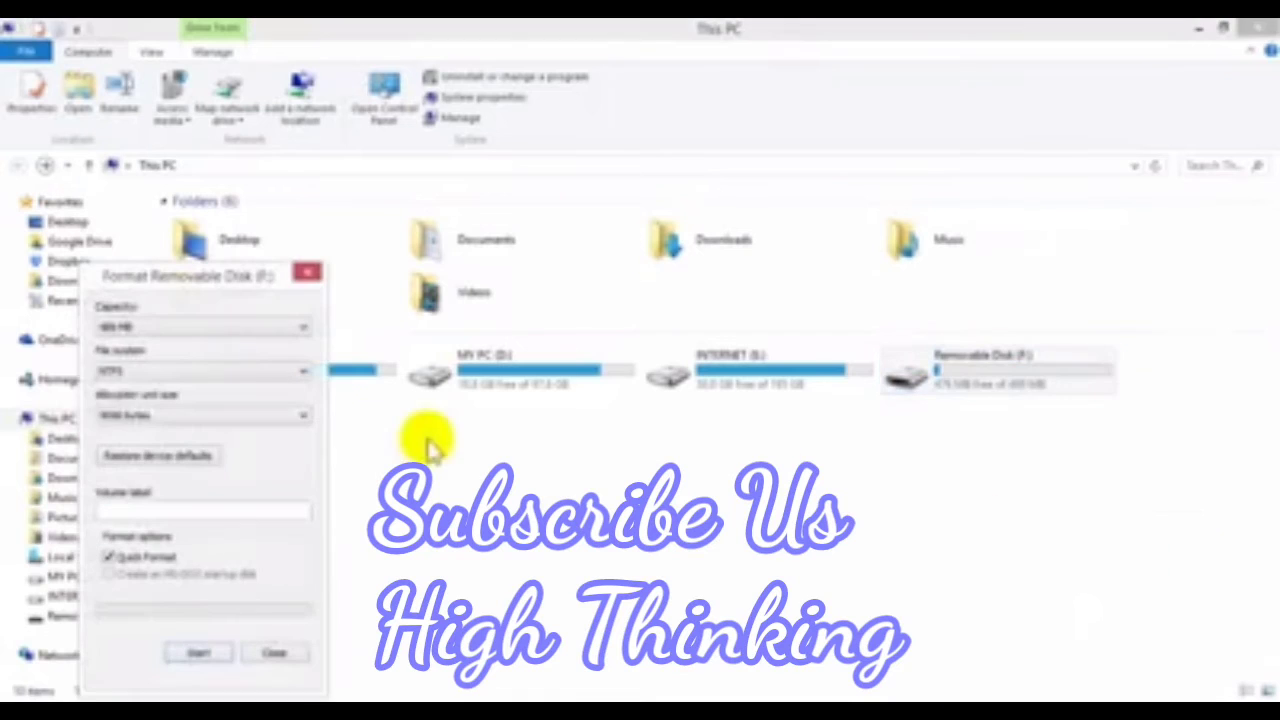
left_click(274, 654)
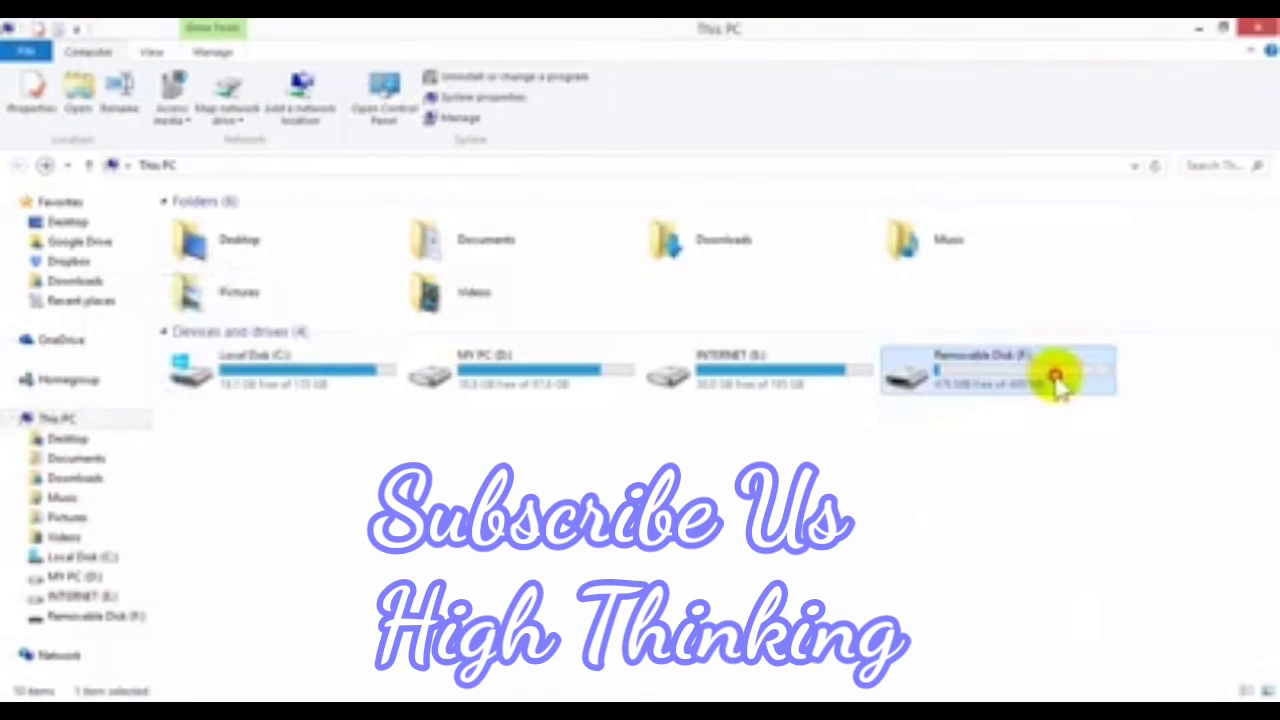
Step: Paste the copied ch2_2.pdf into the root of Removable Disk (F:), beside the Protected folder
double_click(1058, 385)
left_click(222, 234)
left_click(255, 243)
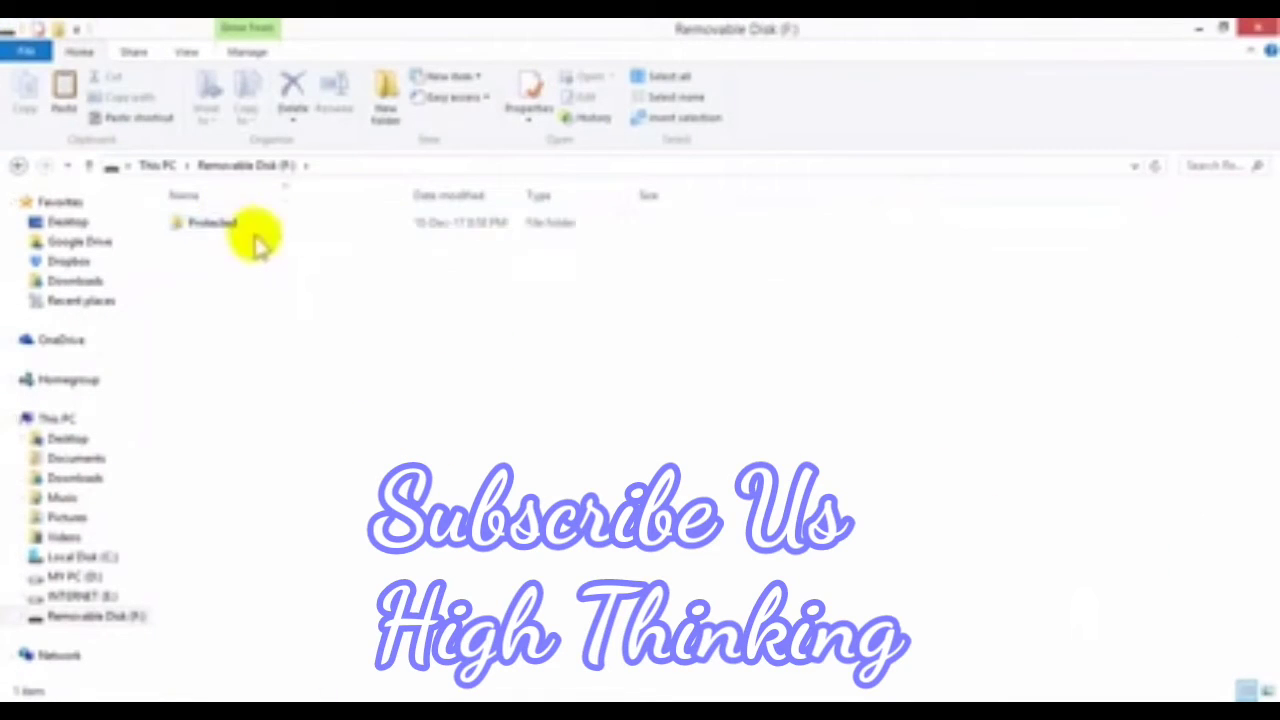
right_click(325, 310)
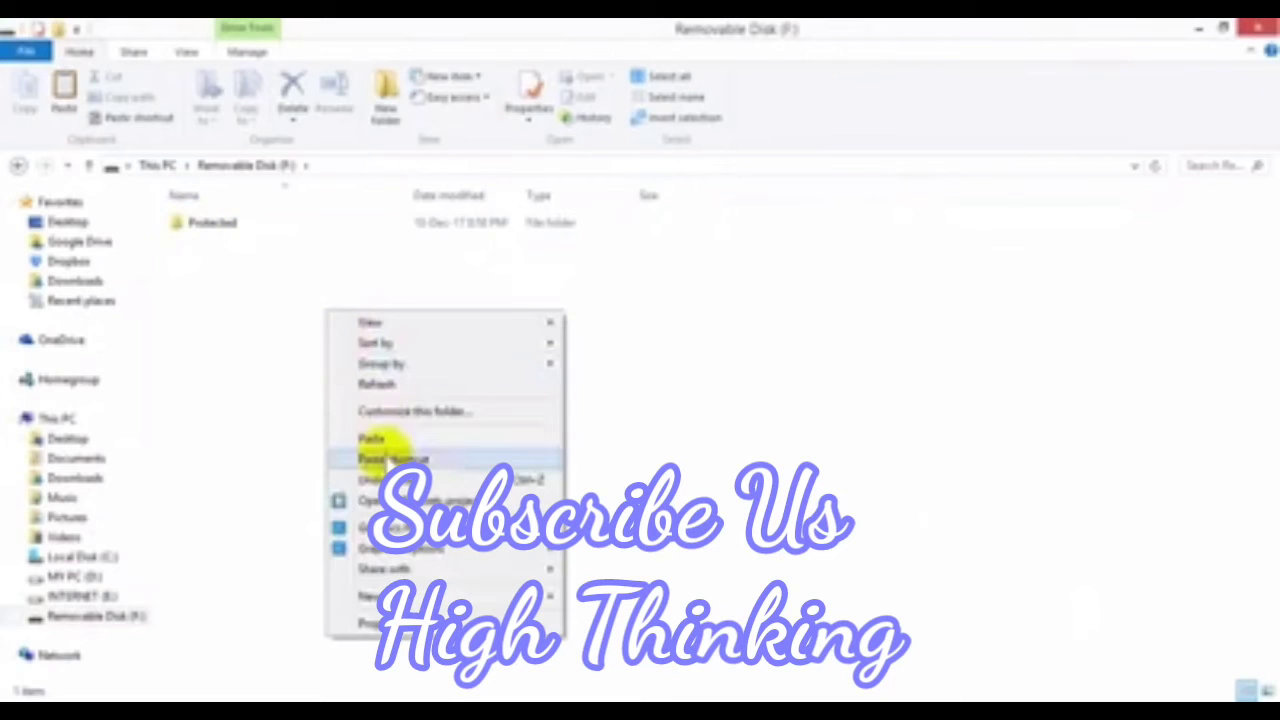
left_click(366, 434)
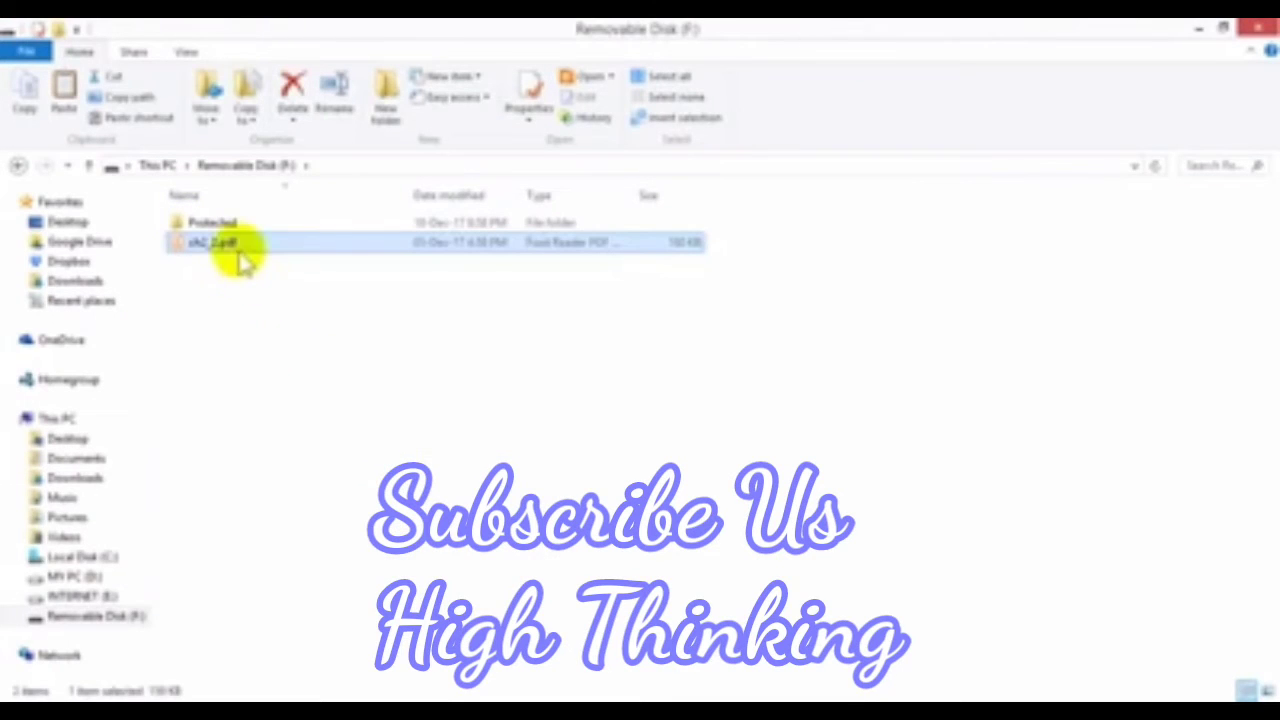
Step: Permanently delete the pasted ch2_2.pdf, leaving only the Protected folder on the removable disk
right_click(240, 260)
left_click(323, 579)
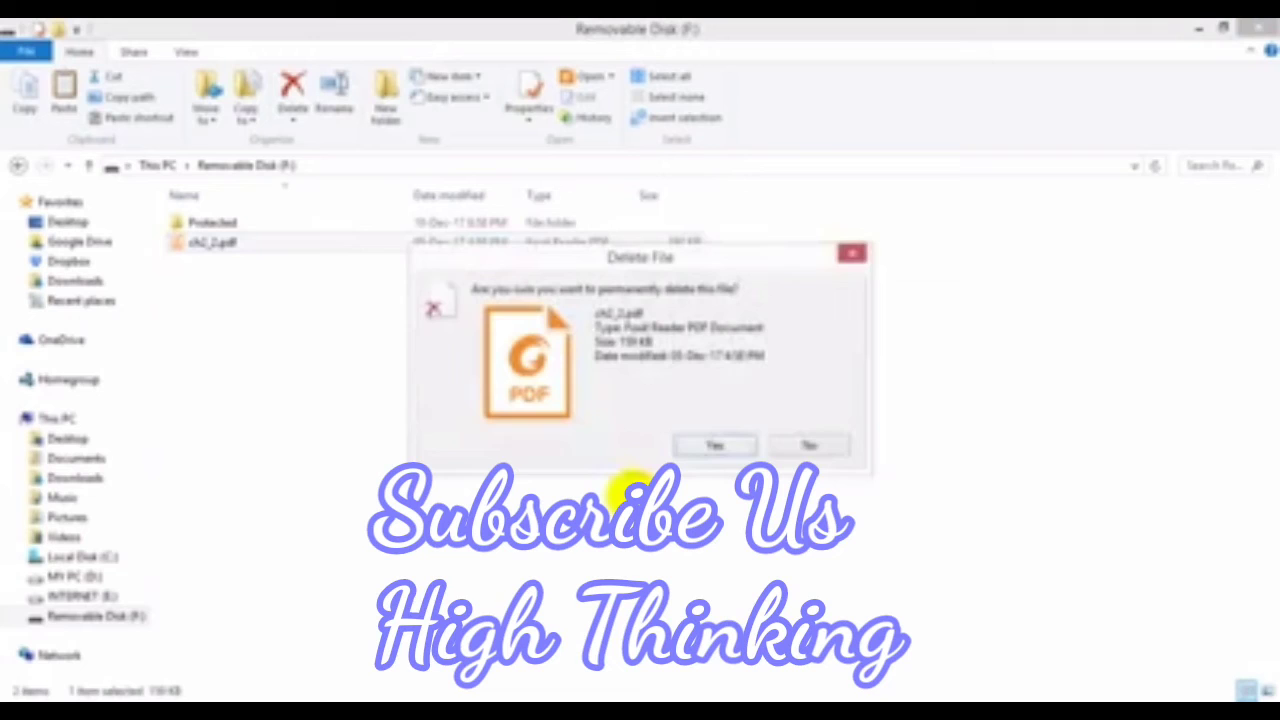
left_click(725, 446)
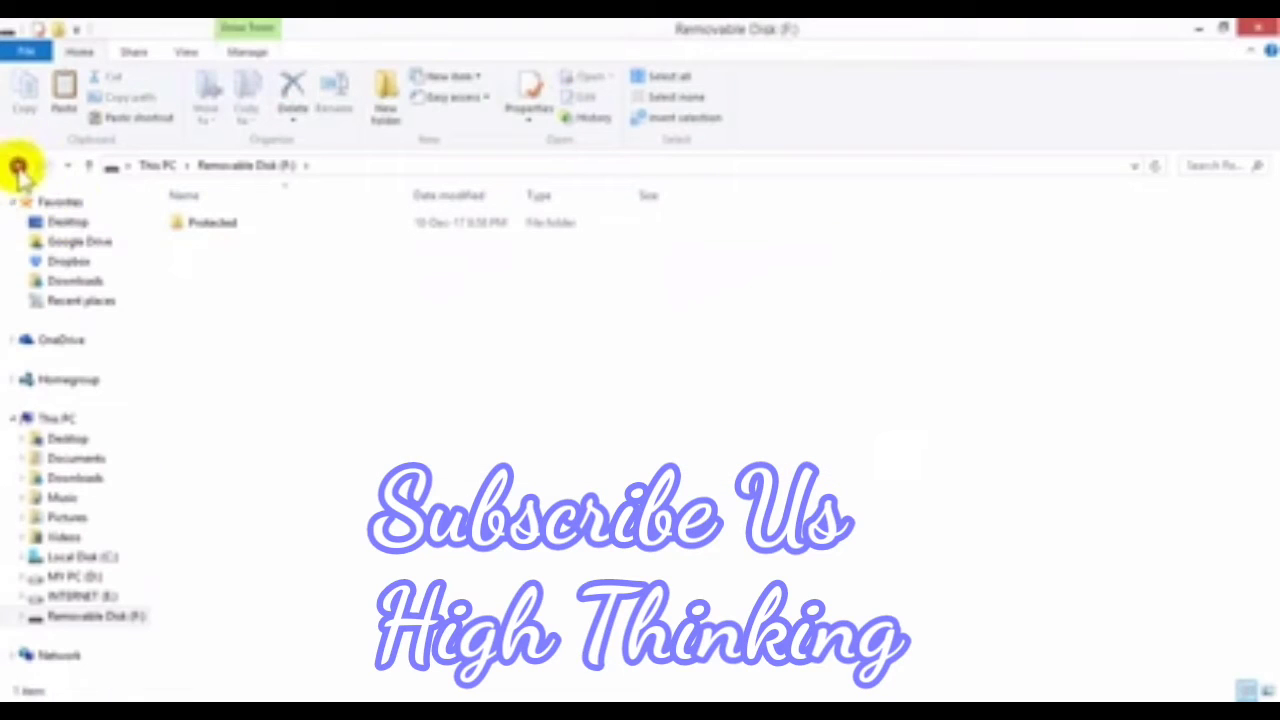
Step: Restrict the Everyone group's security permissions on Removable Disk (F:) to Read only, apply the change, and close the drive's properties
left_click(18, 166)
right_click(930, 372)
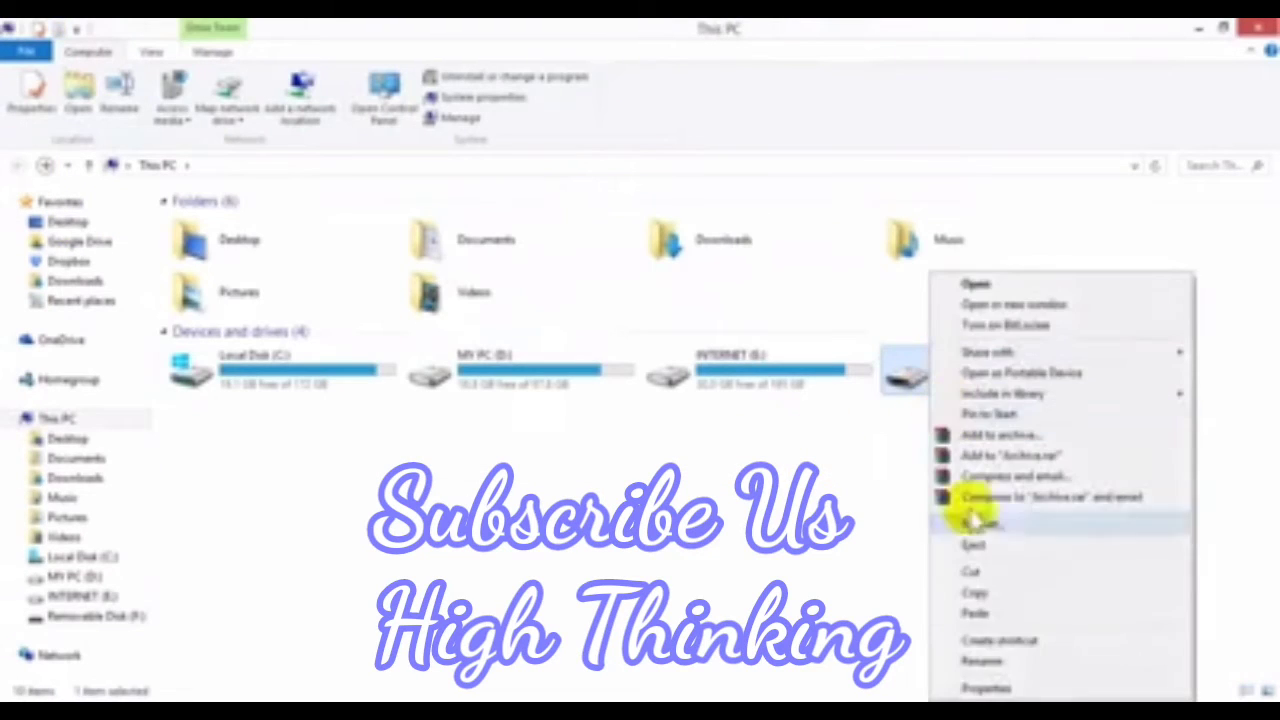
left_click(986, 665)
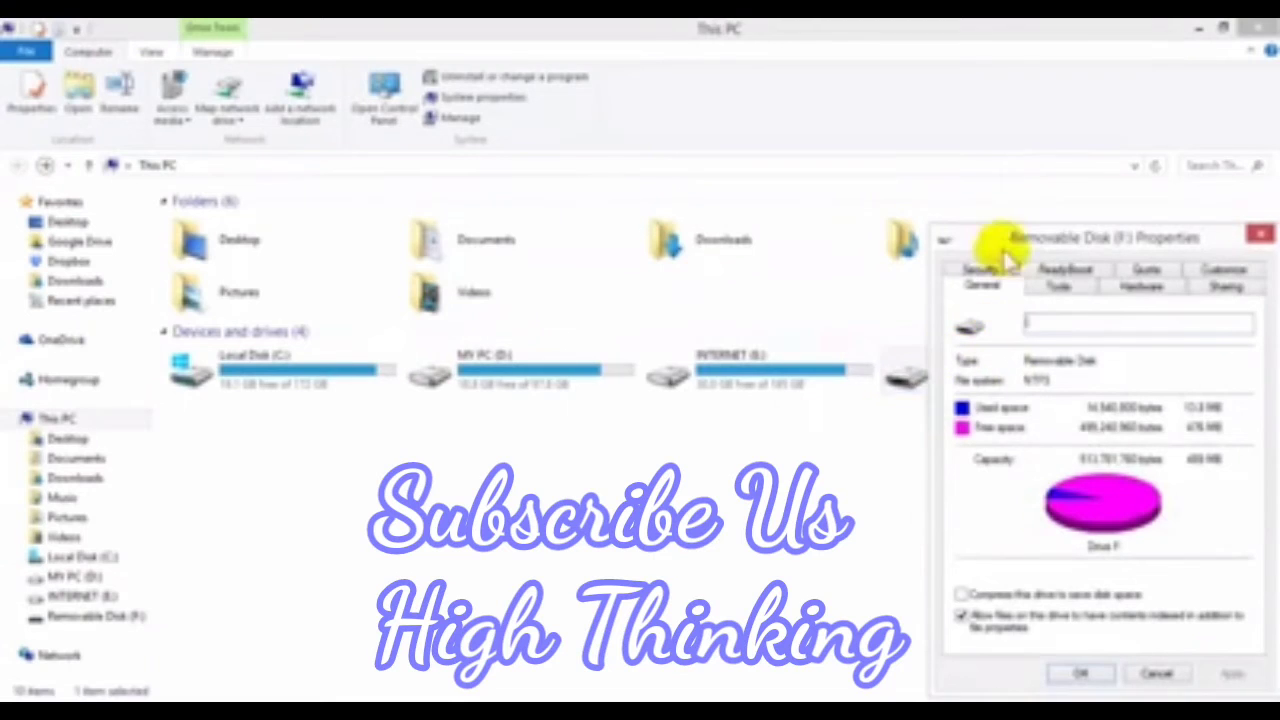
left_click_drag(1003, 245, 466, 174)
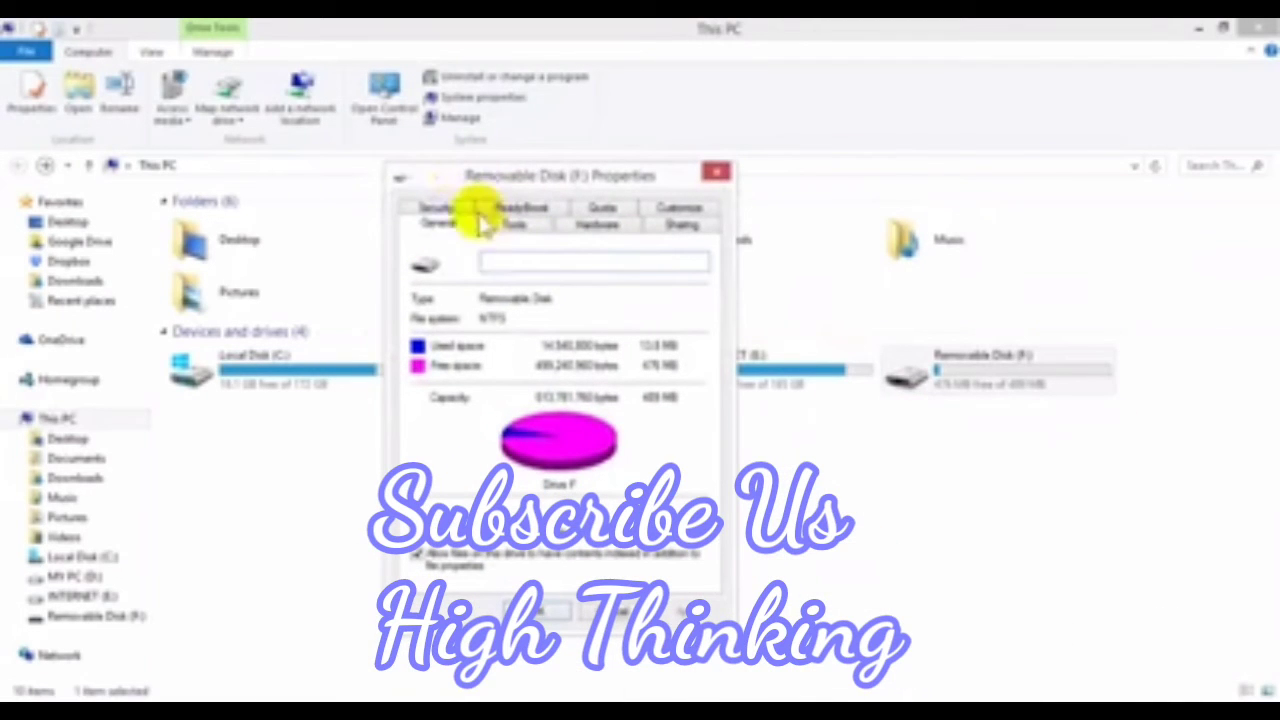
left_click(435, 208)
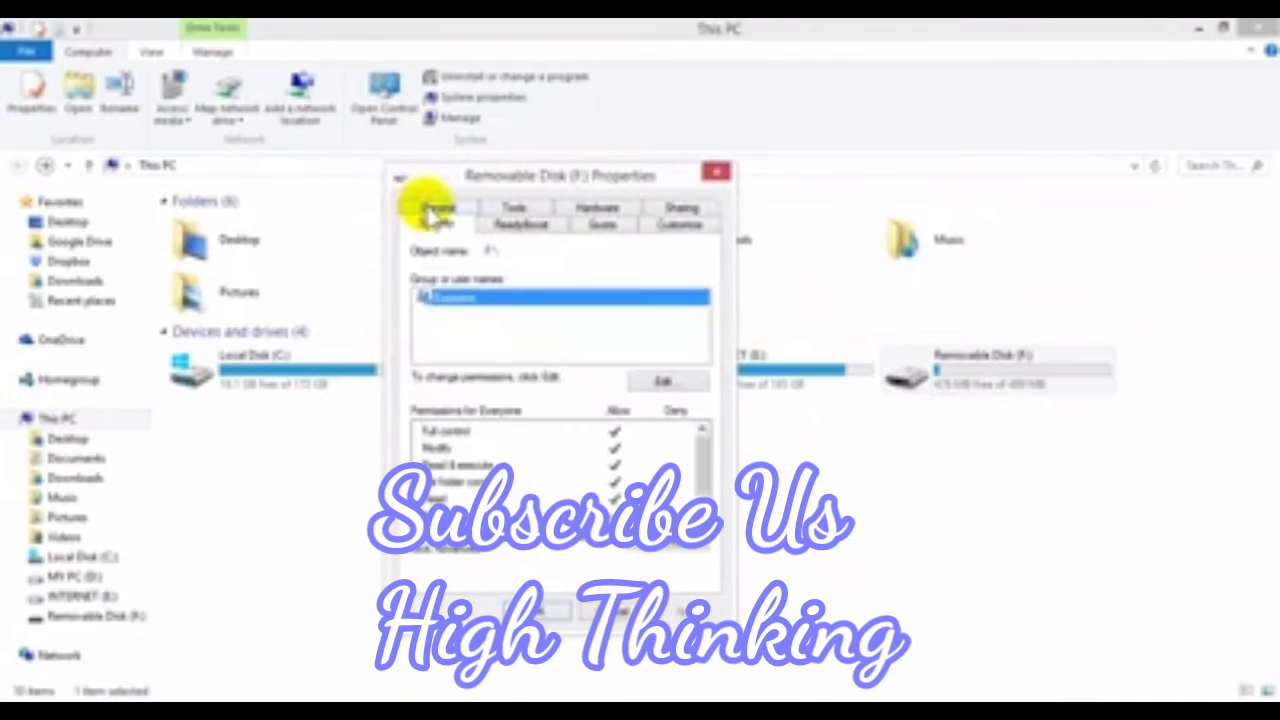
left_click(663, 381)
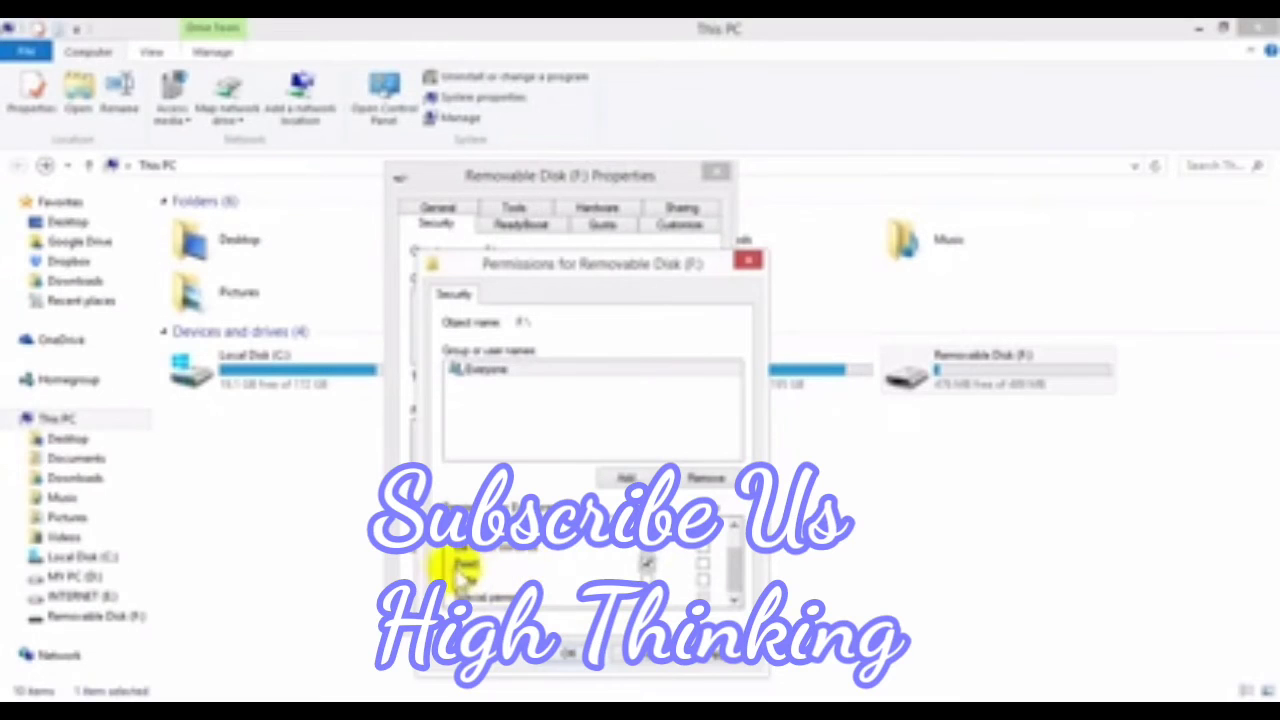
left_click(708, 655)
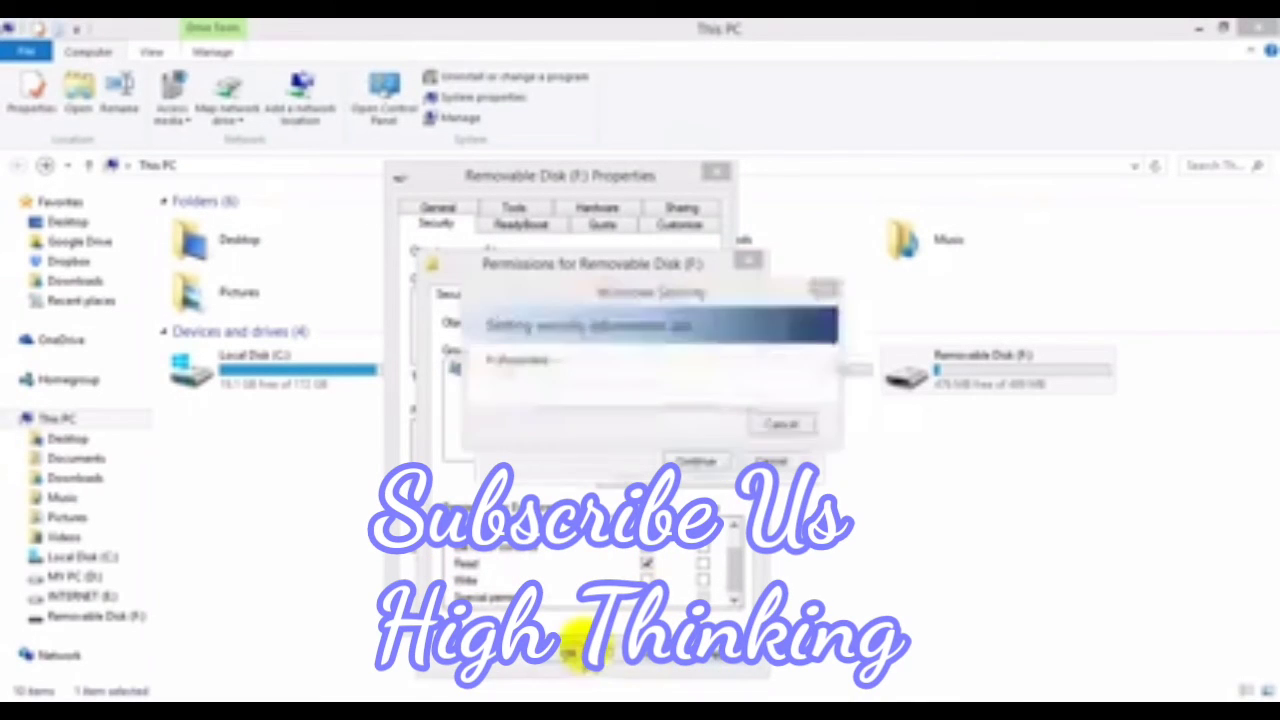
left_click(705, 460)
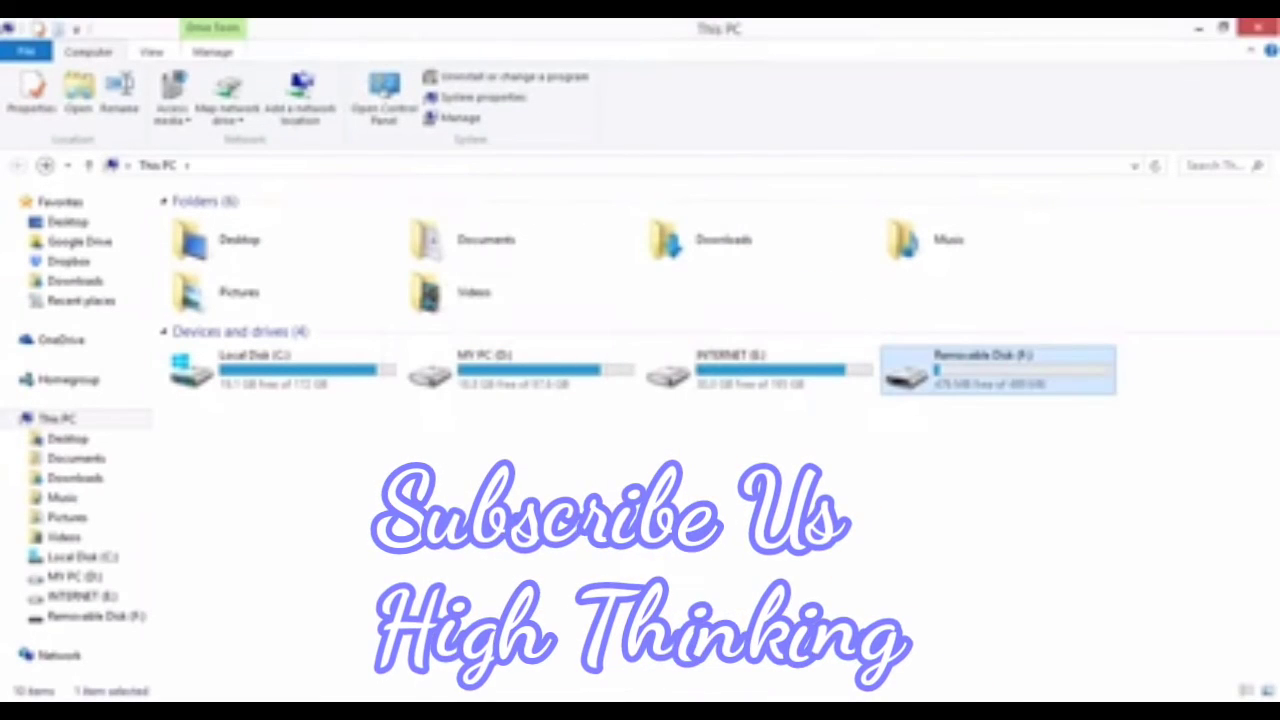
left_click(1023, 674)
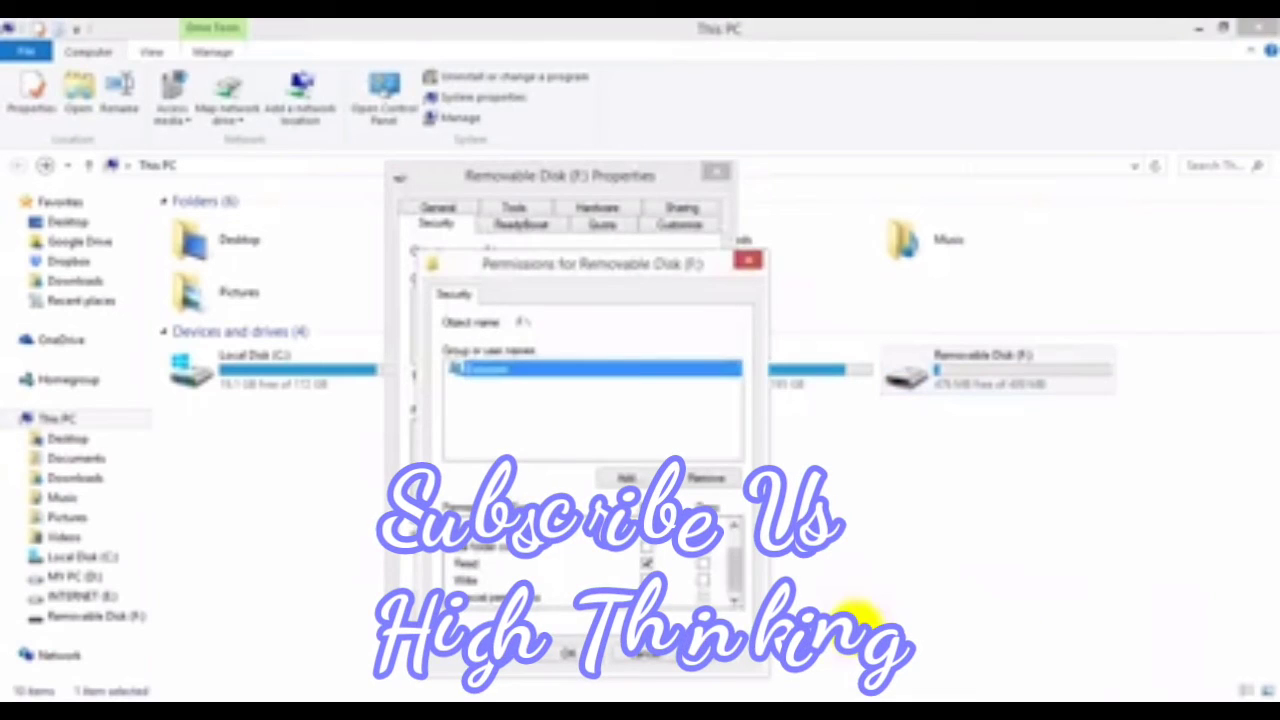
left_click(920, 490)
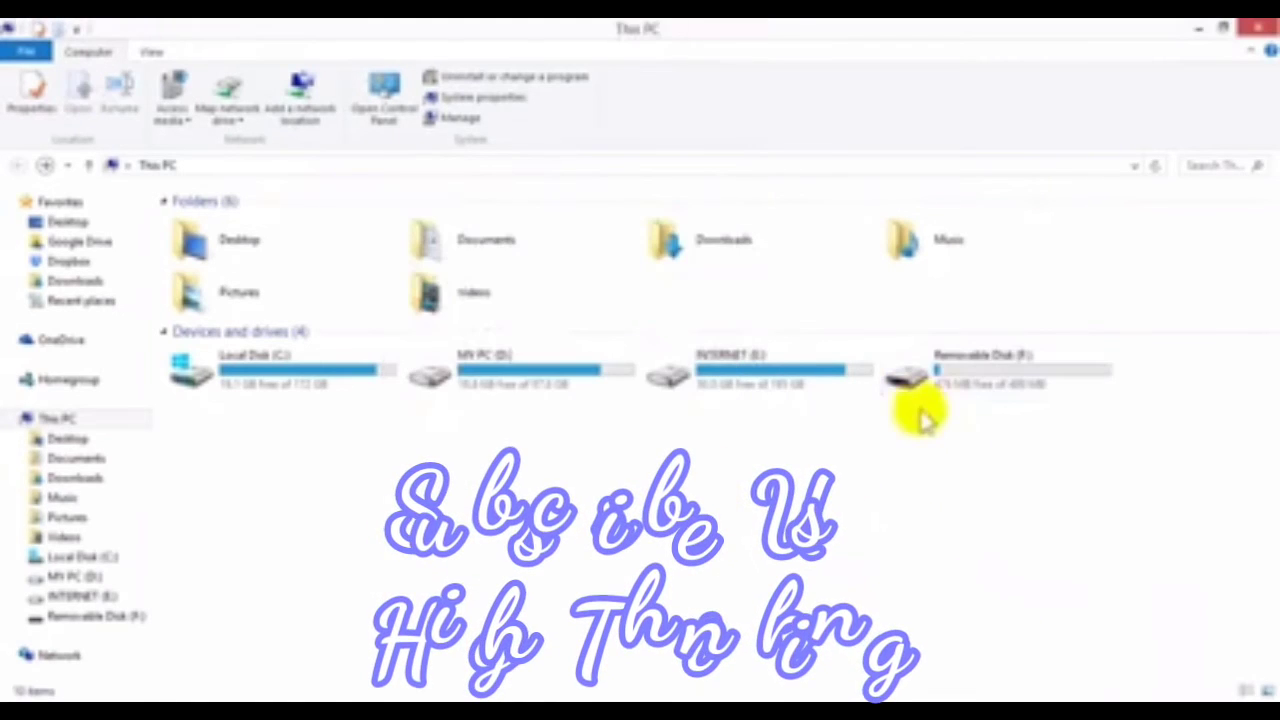
Step: Try to paste ch2_2.pdf into the root of Removable Disk (F:), retry once, and cancel the copy
double_click(916, 379)
right_click(387, 348)
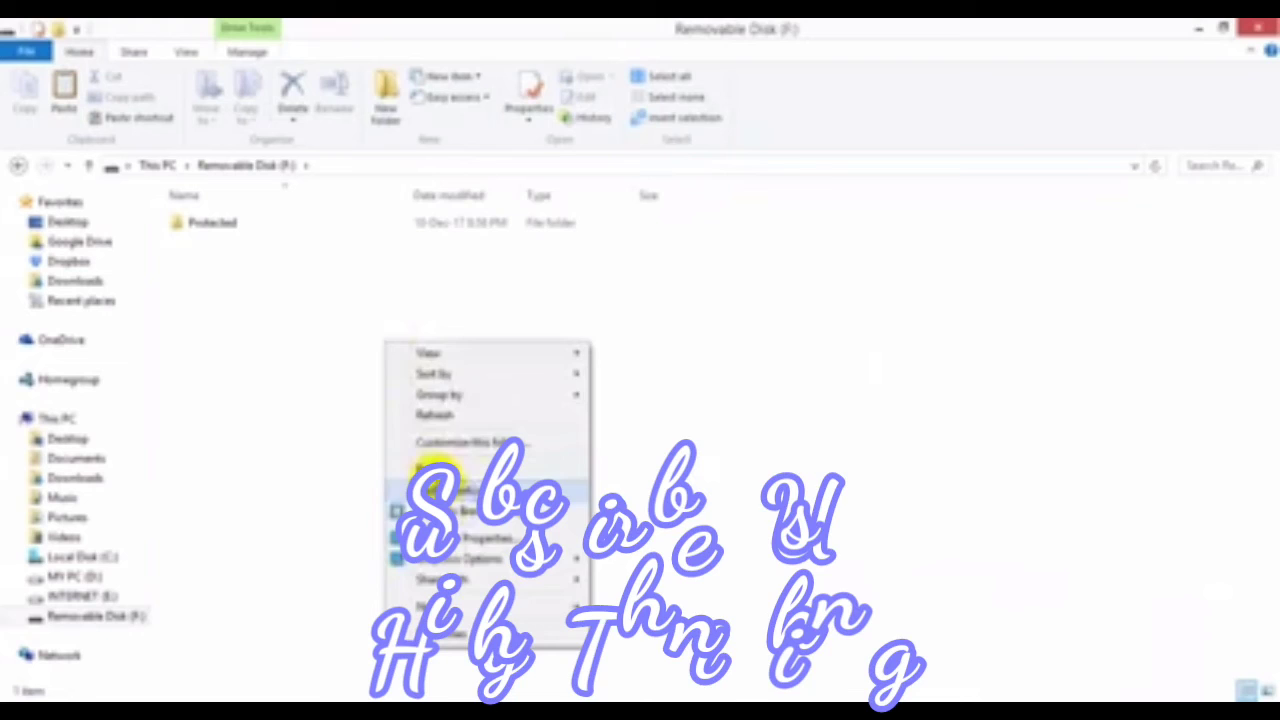
left_click(432, 488)
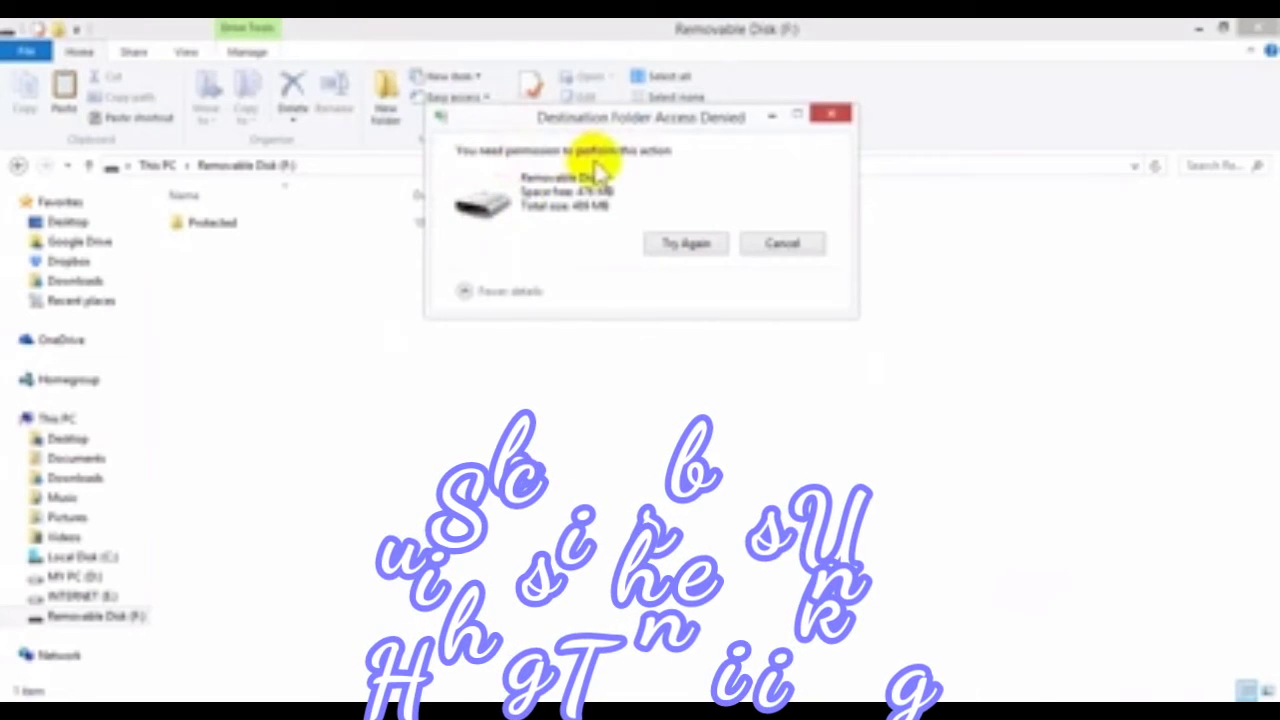
left_click(666, 246)
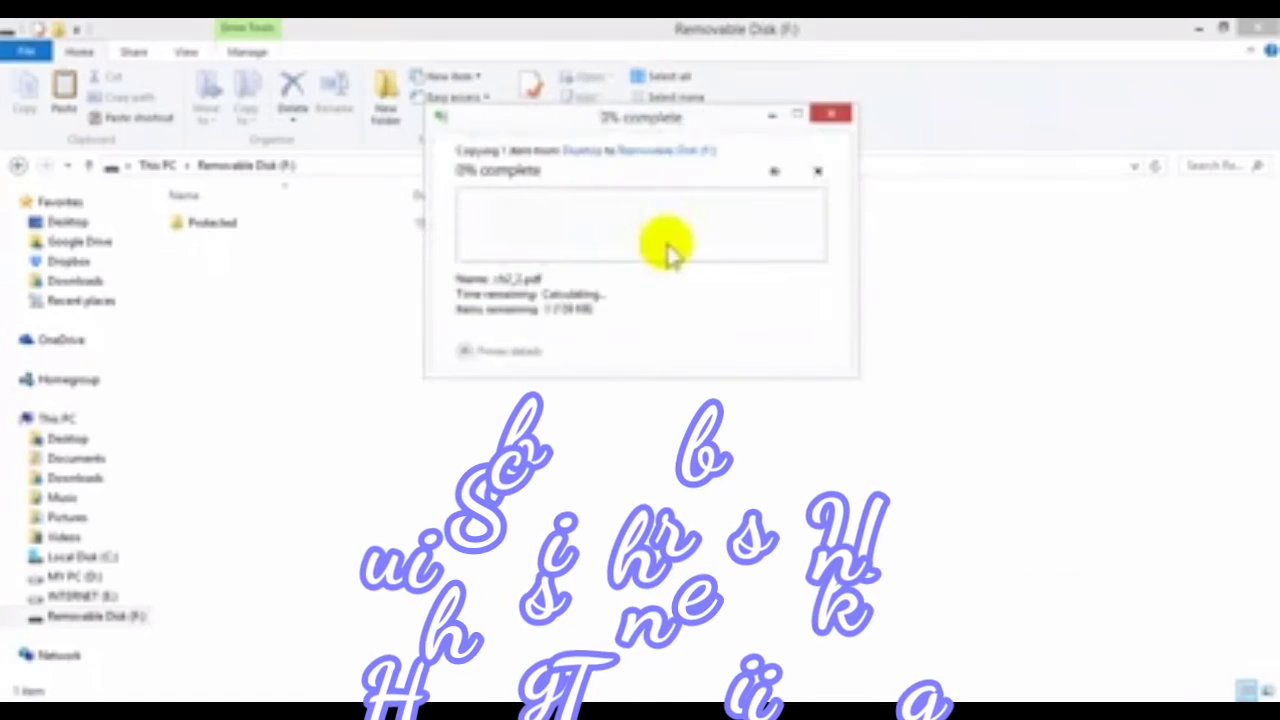
left_click(768, 250)
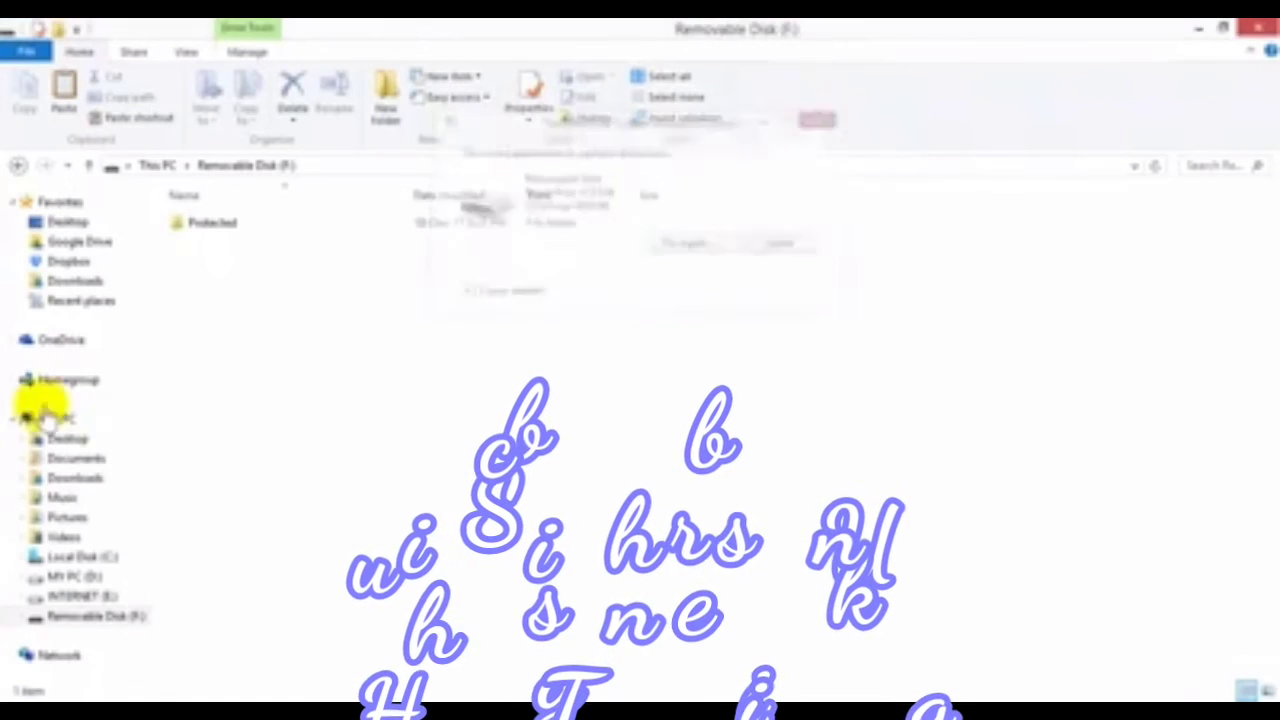
Step: Try to paste ch2_2.pdf into the Protected folder, retry once, and cancel the copy
double_click(200, 240)
right_click(340, 275)
left_click(385, 400)
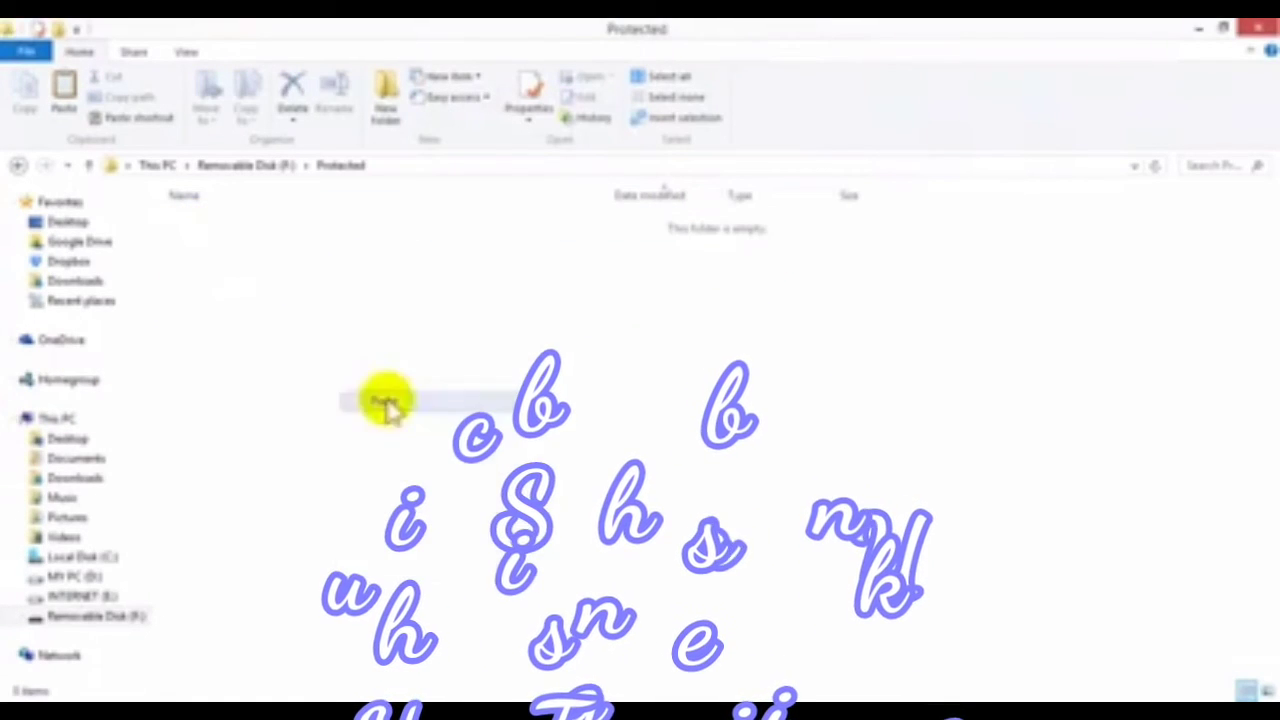
left_click(680, 245)
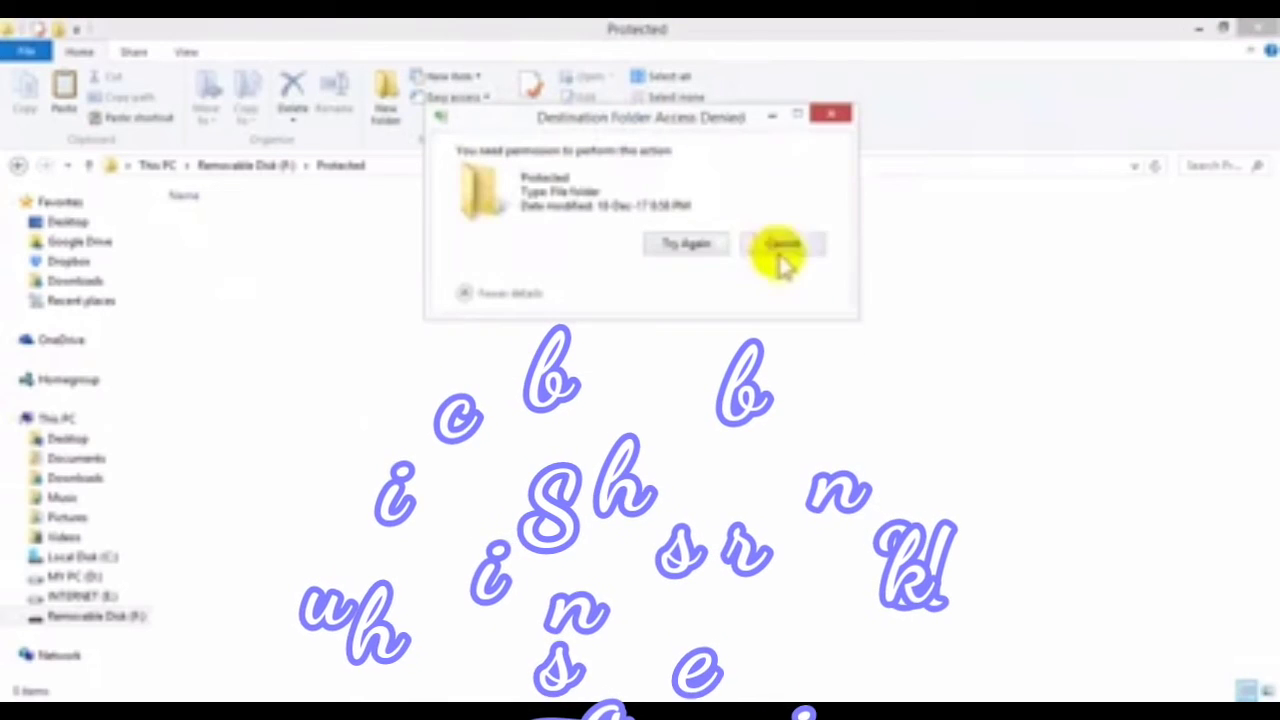
left_click(785, 243)
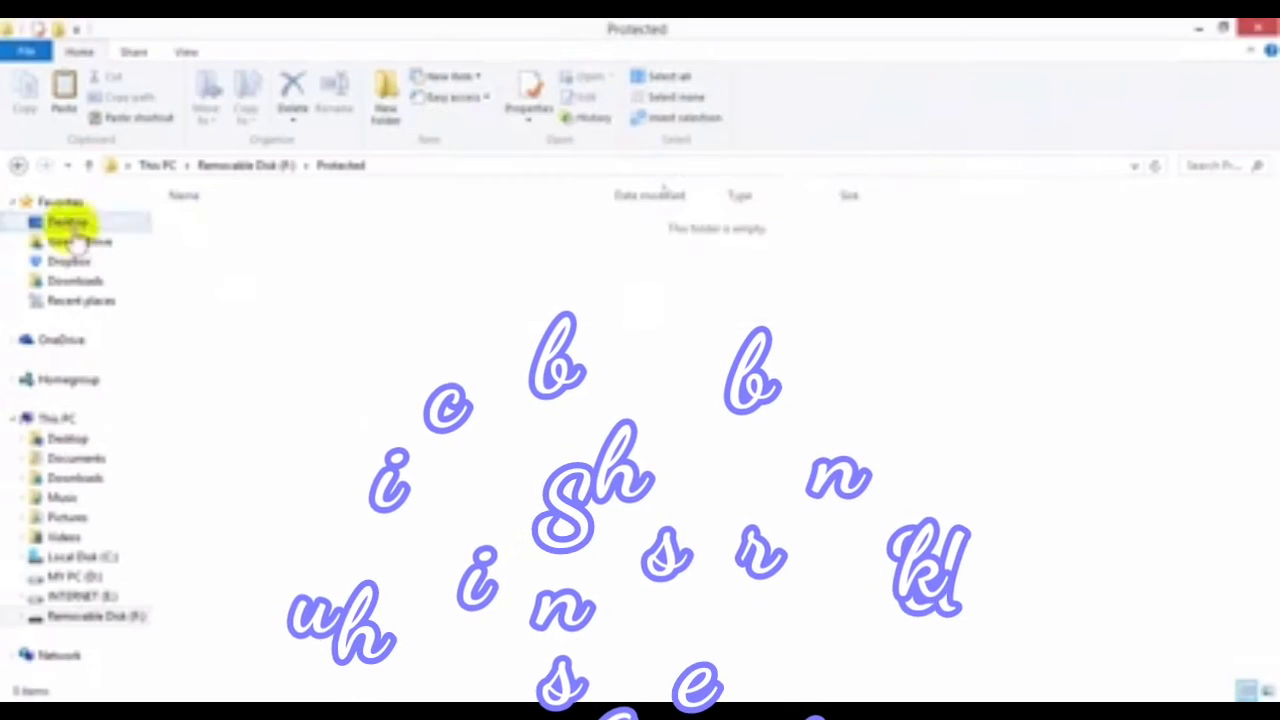
Step: Allow Full control for the Everyone group in the Protected folder's security permissions, and close its properties
left_click(18, 165)
right_click(284, 232)
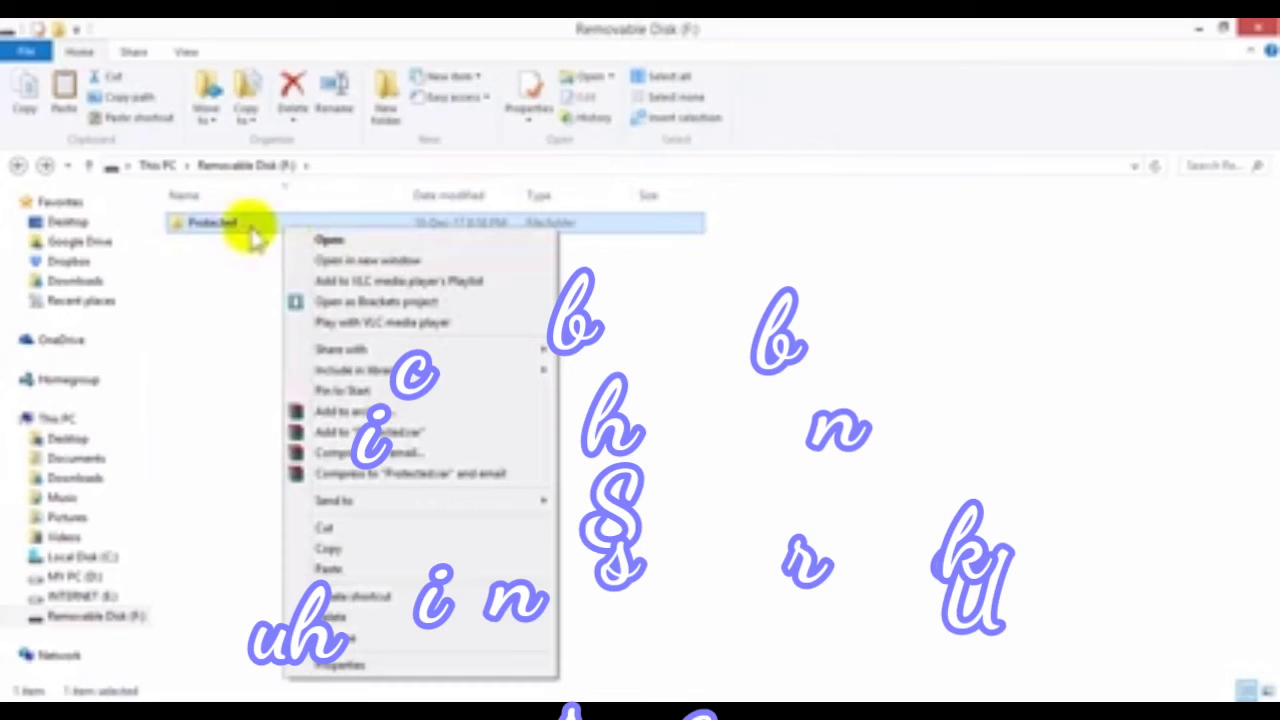
left_click(368, 665)
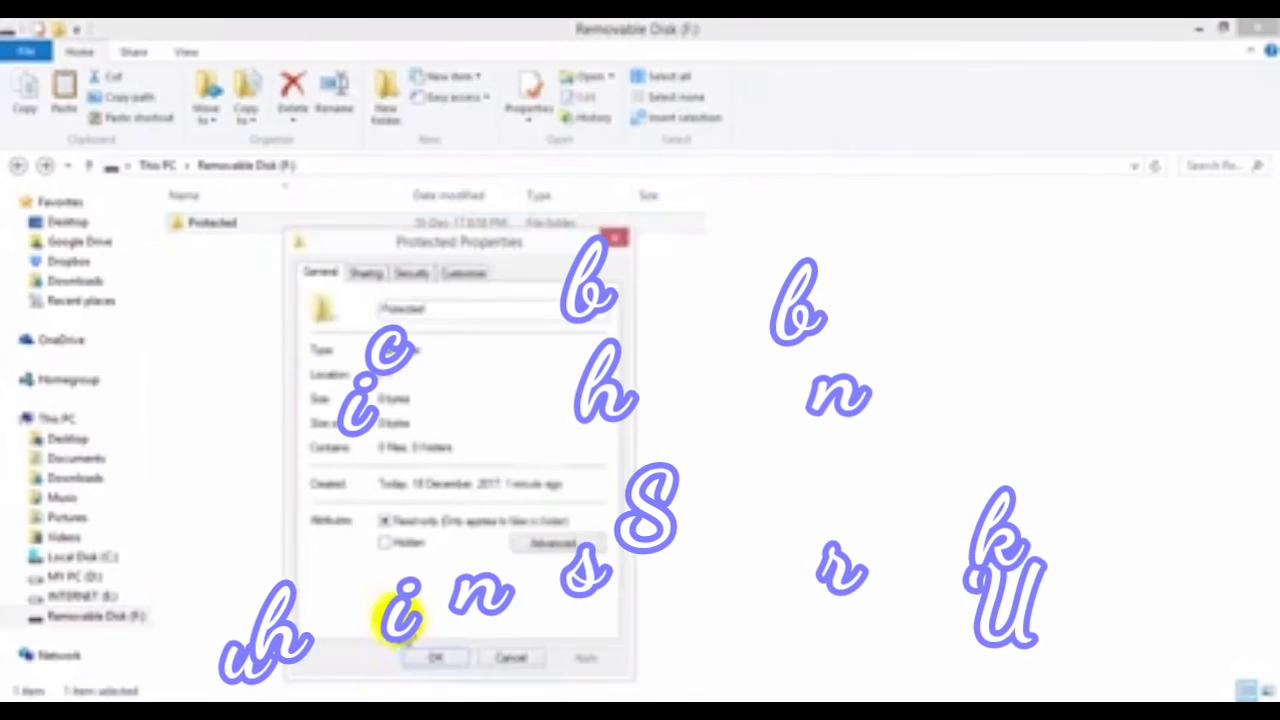
left_click(410, 273)
left_click(562, 432)
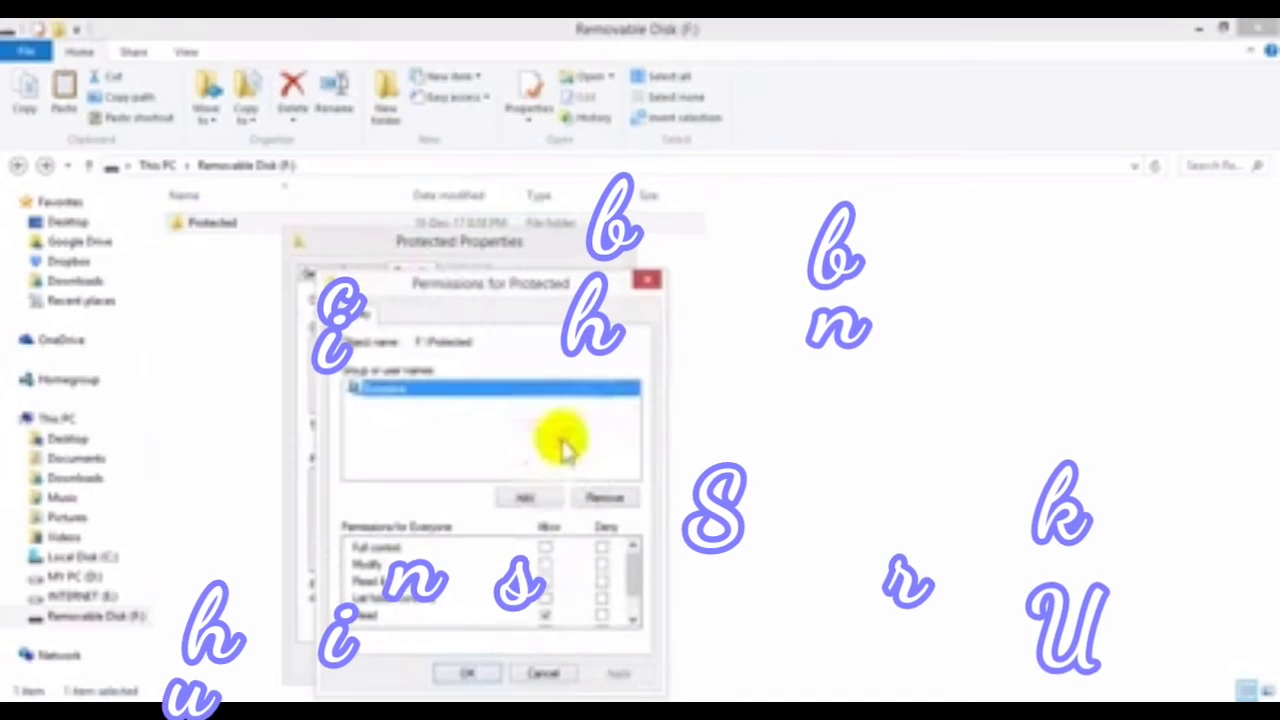
left_click(546, 548)
scroll(530, 568, "down", 3)
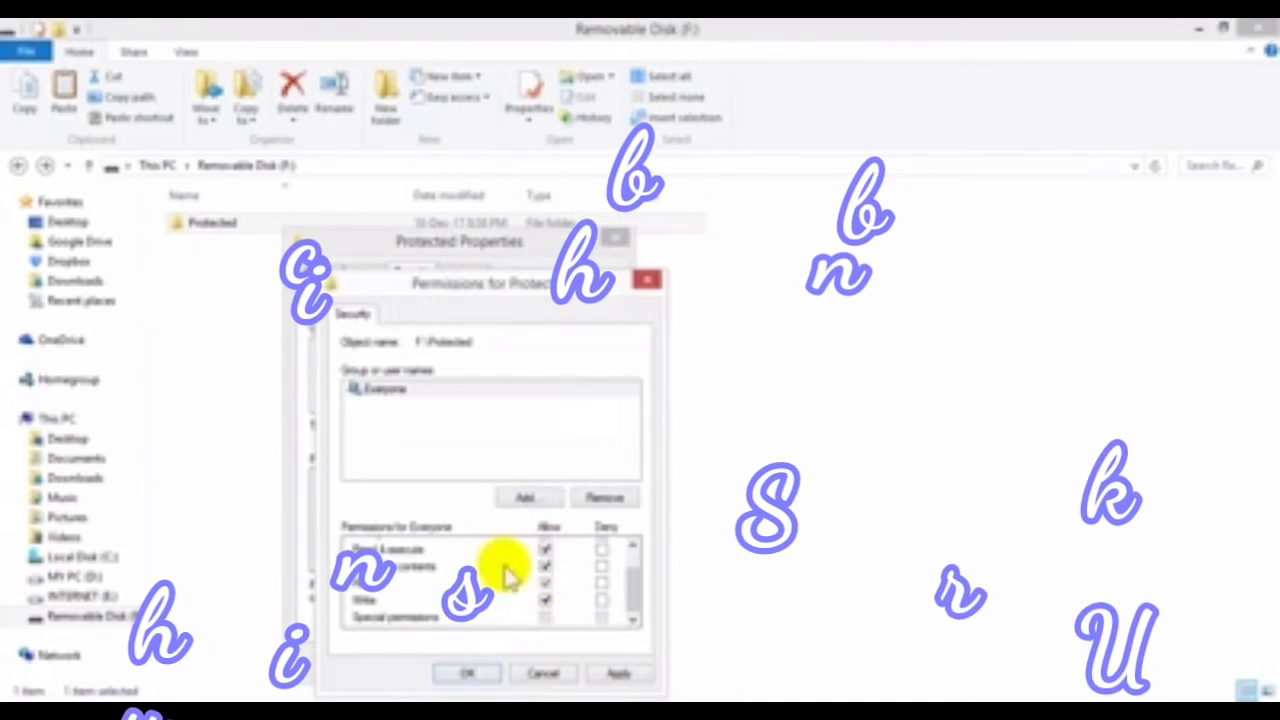
left_click(618, 676)
left_click(466, 674)
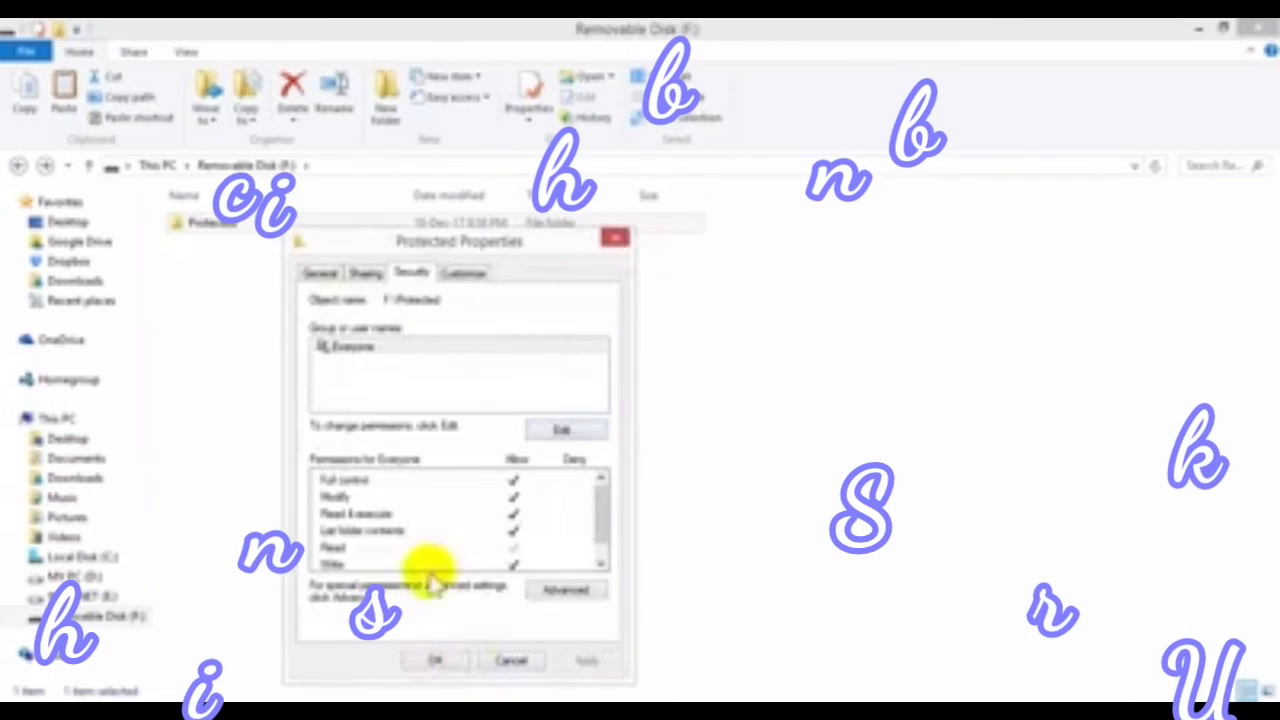
left_click(429, 662)
Step: Reopen Removable Disk (F:) from This PC, try to paste ch2_2.pdf into its root, and cancel the copy
left_click(17, 166)
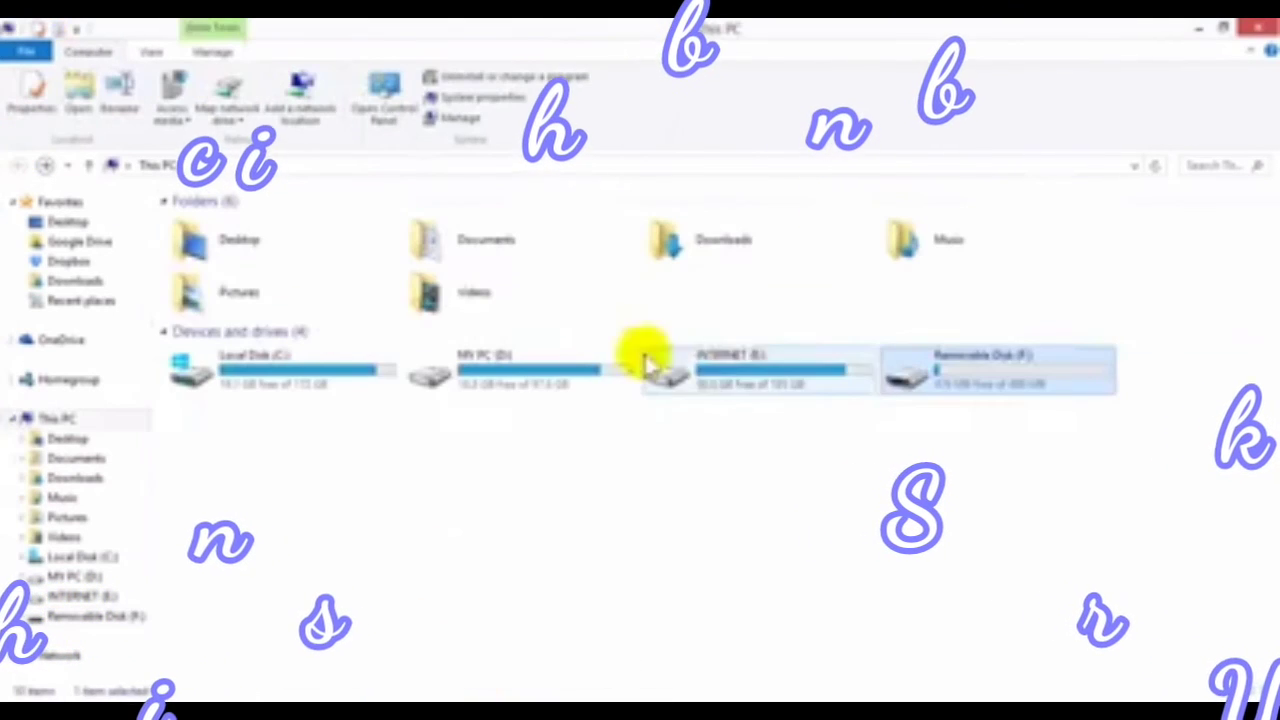
double_click(920, 363)
right_click(528, 316)
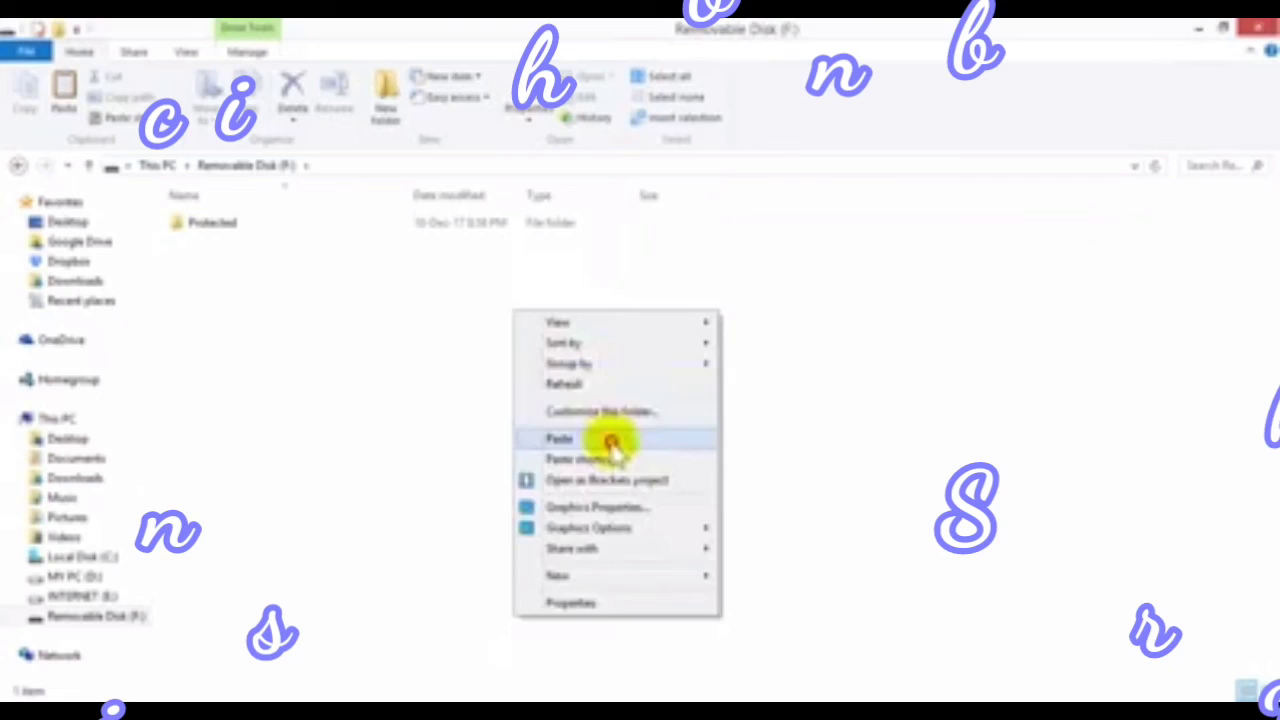
left_click(609, 437)
left_click(673, 255)
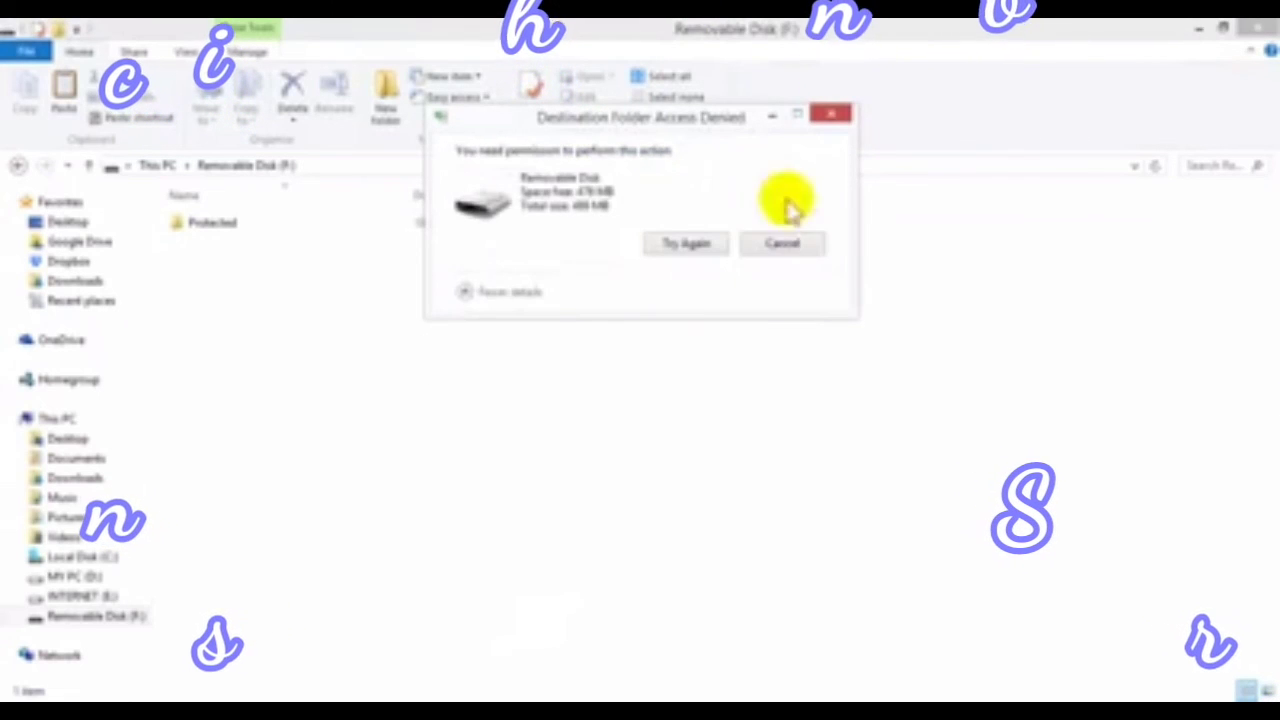
left_click(783, 243)
Step: Paste ch2_2.pdf into the Protected folder and return to the root of Removable Disk (F:)
double_click(237, 234)
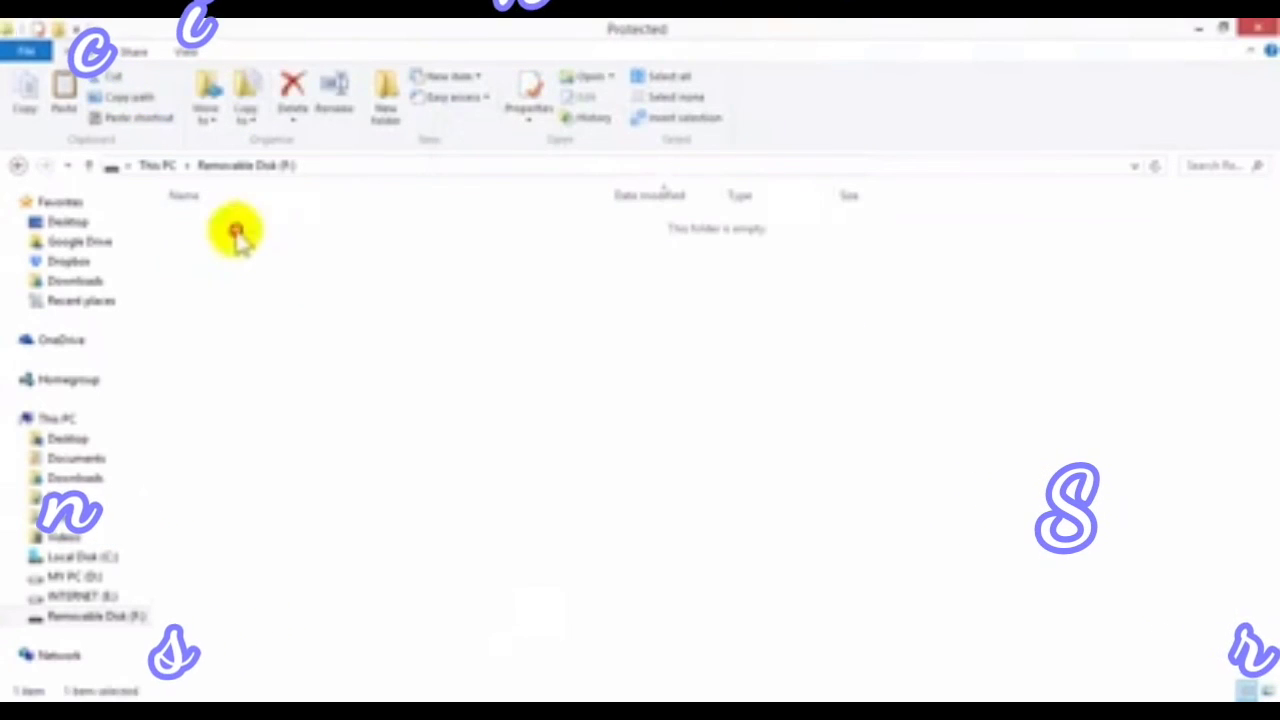
right_click(379, 298)
left_click(450, 427)
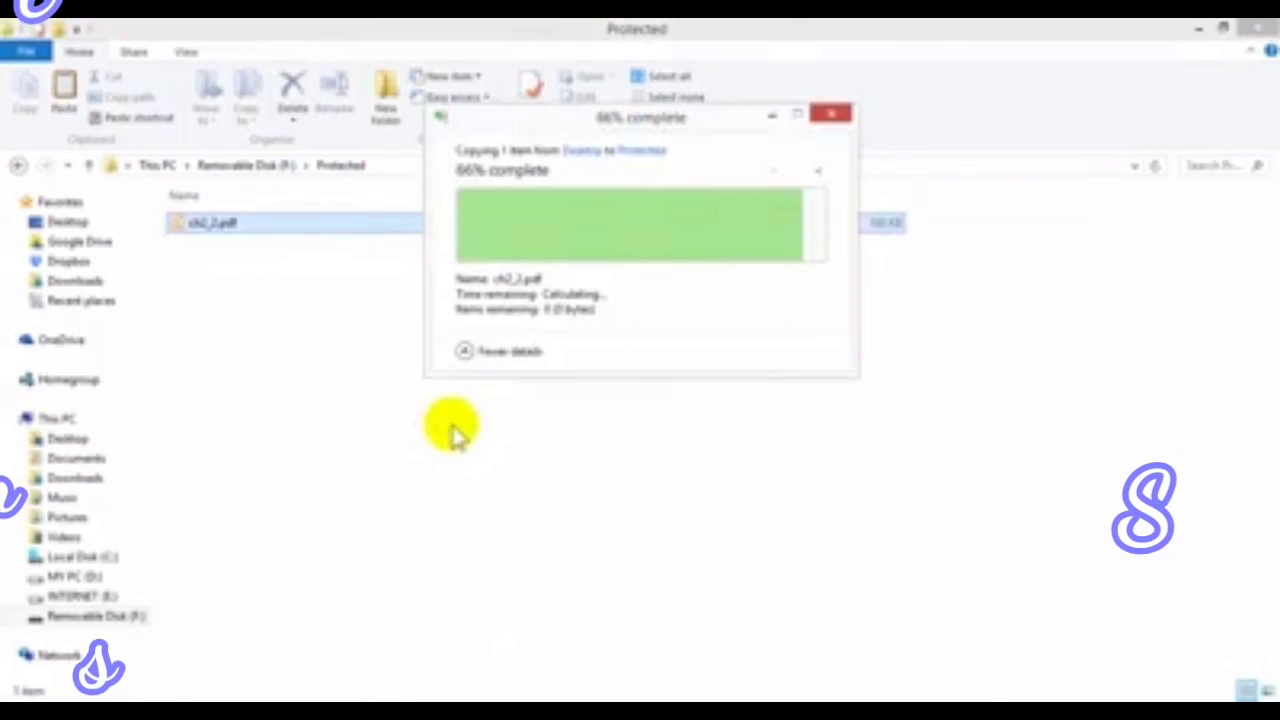
left_click(18, 165)
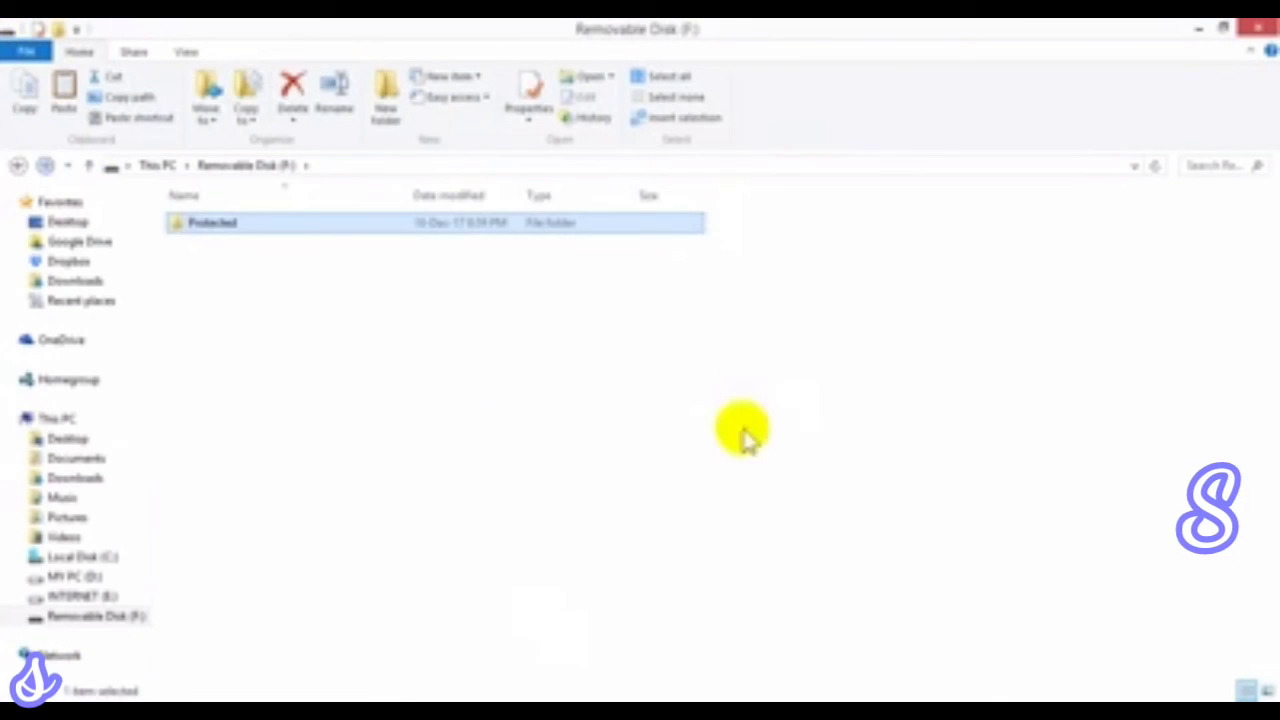
left_click(371, 337)
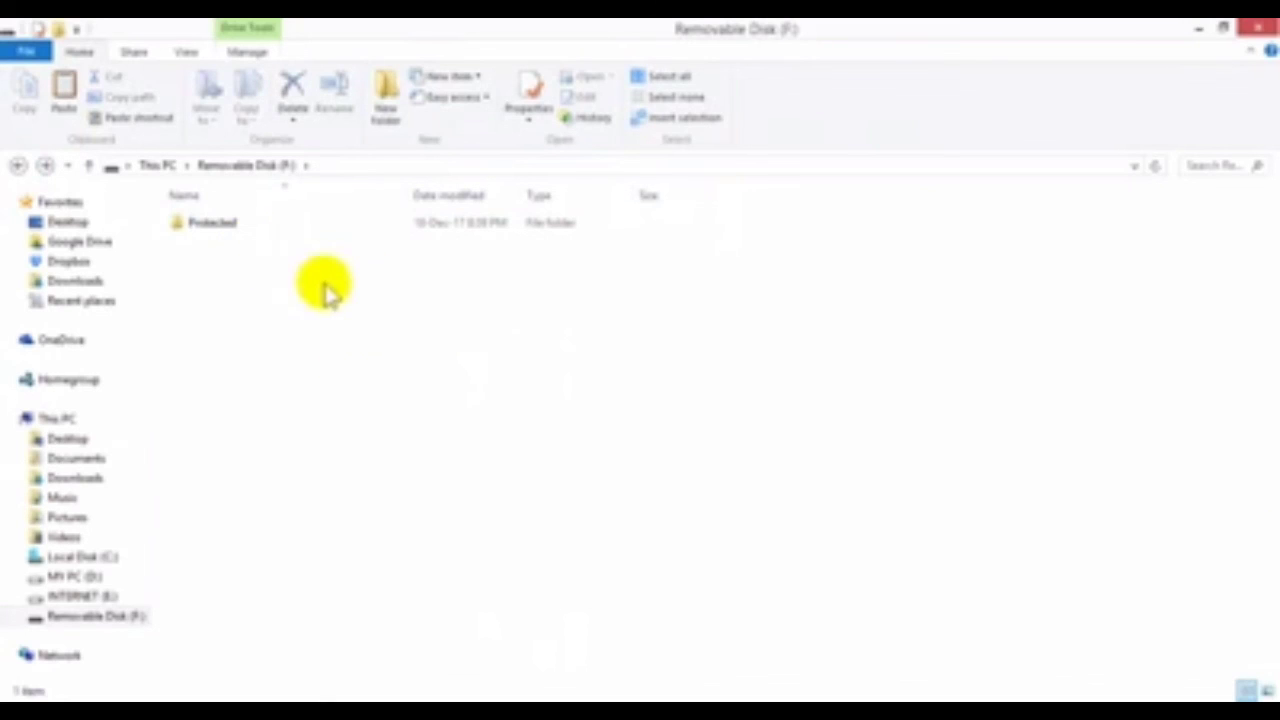
Step: Paste ch2_2.pdf into the Protected folder again, replacing the existing copy
left_click(247, 233)
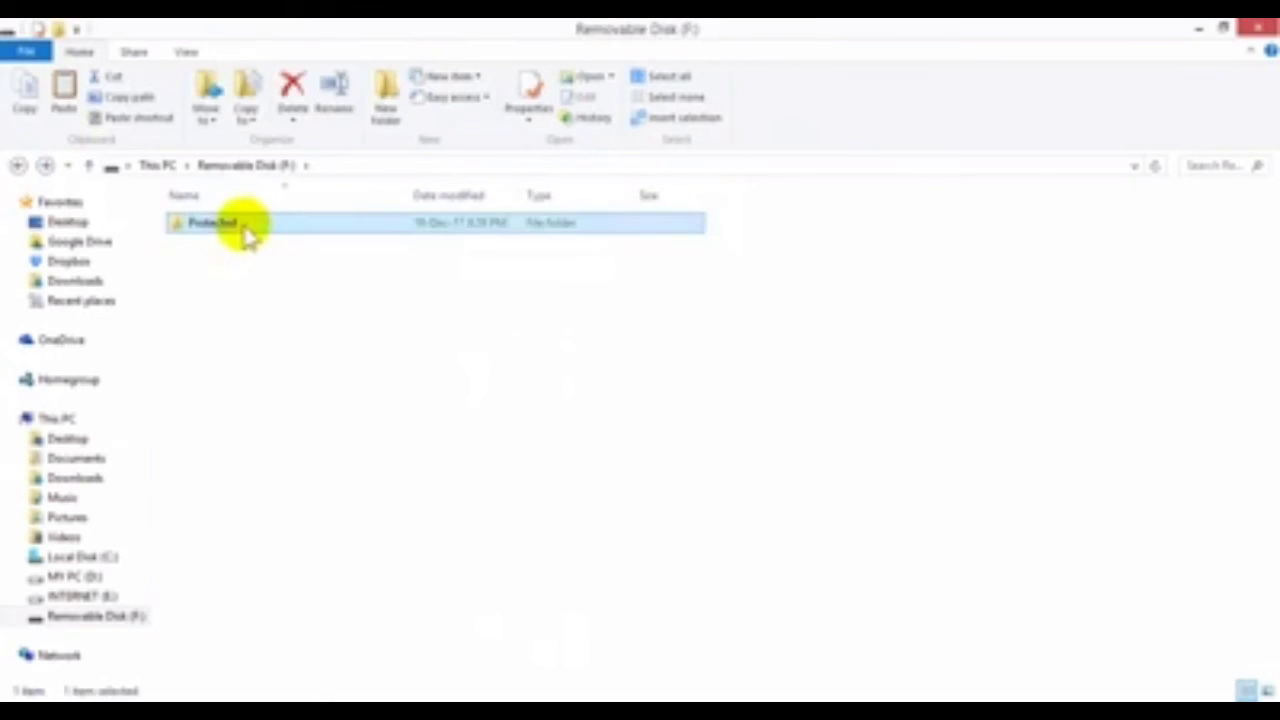
double_click(252, 238)
right_click(334, 302)
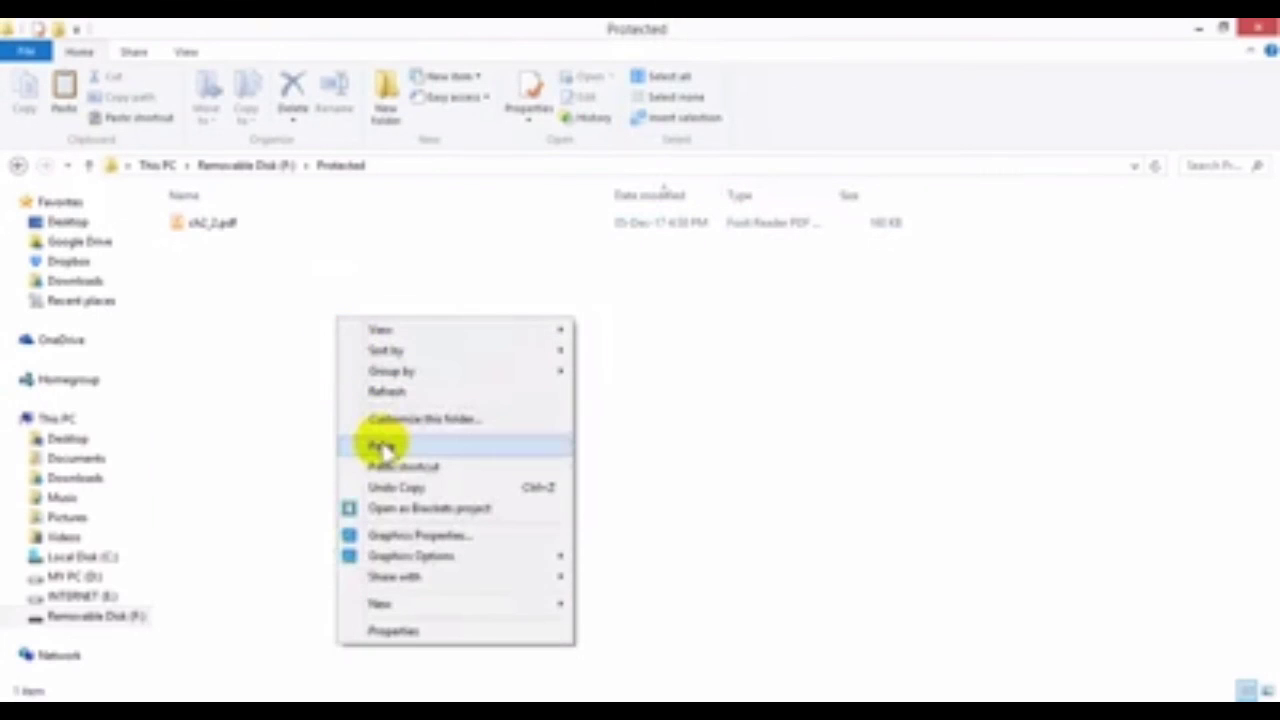
left_click(382, 445)
left_click(503, 222)
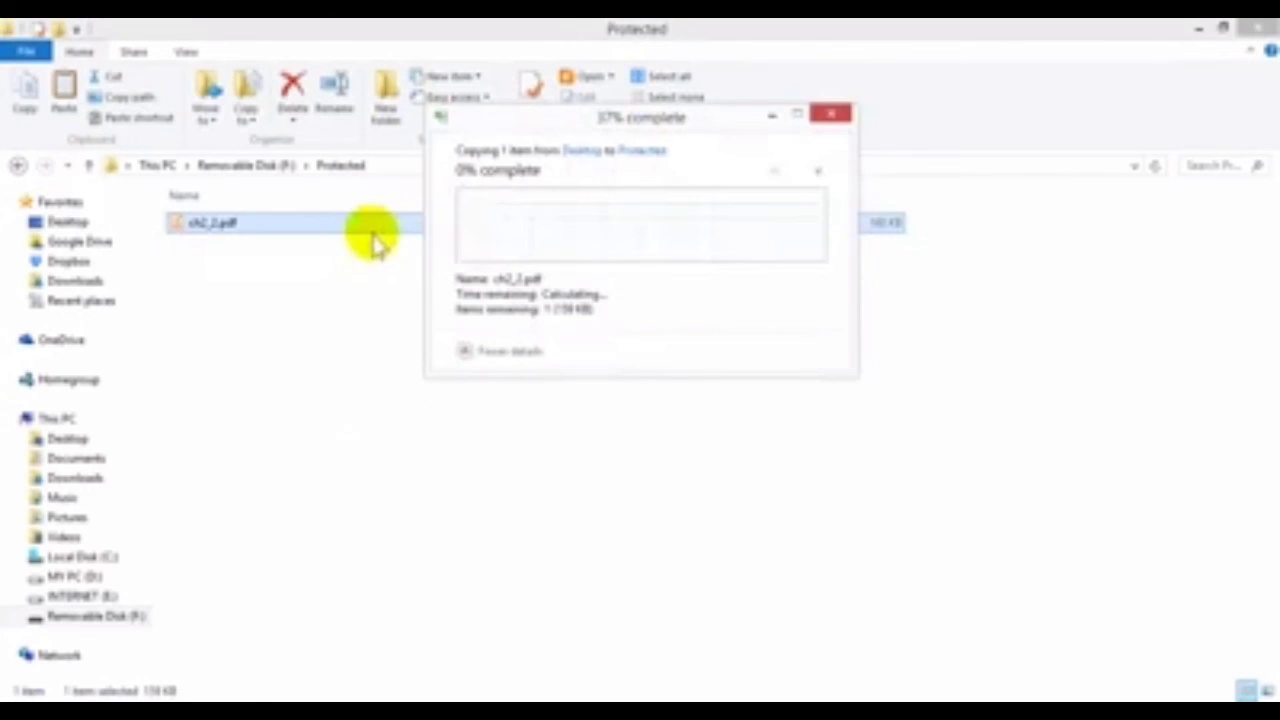
Step: Go back to the root of Removable Disk (F:) and try to paste ch2_2.pdf beside the Protected folder
left_click(17, 166)
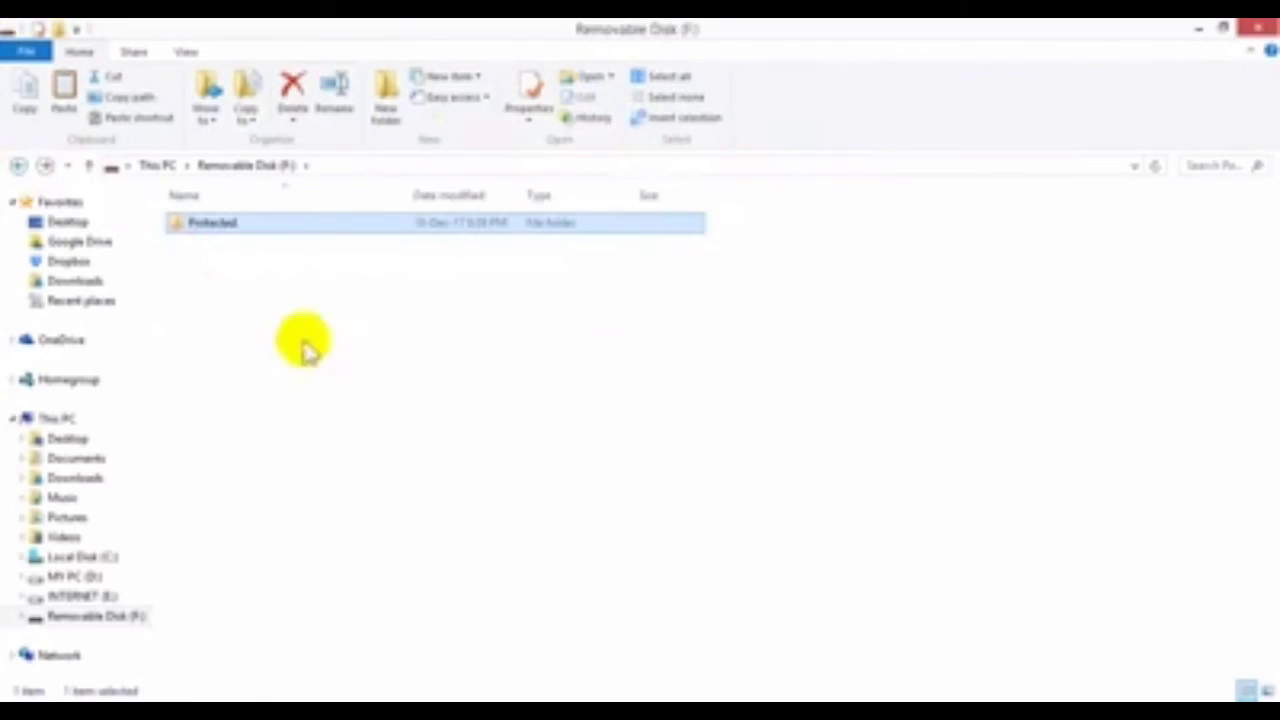
right_click(303, 292)
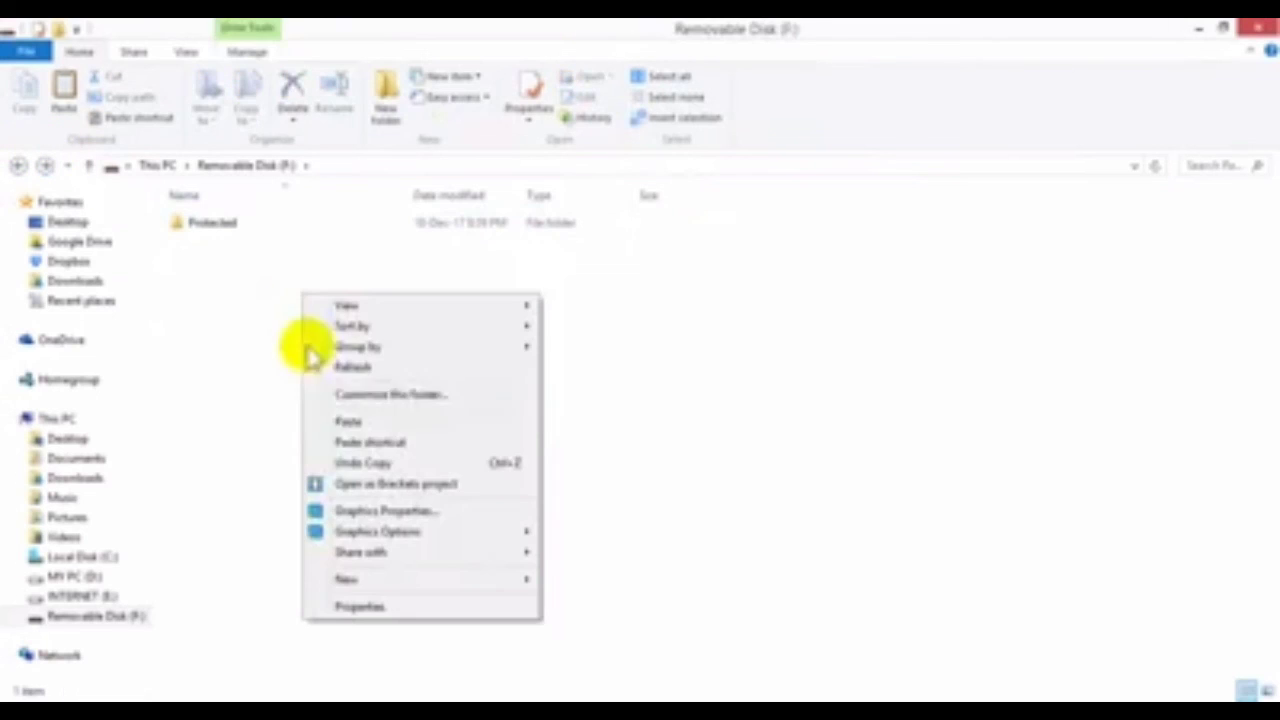
left_click(343, 423)
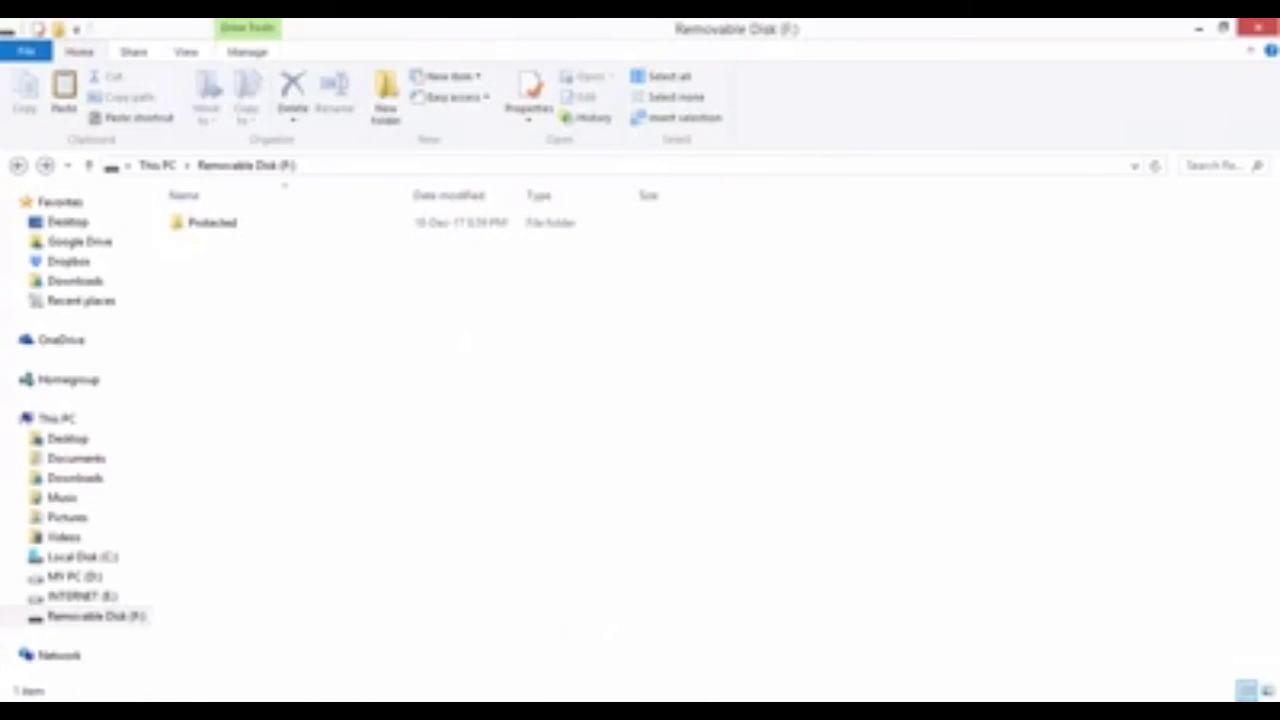